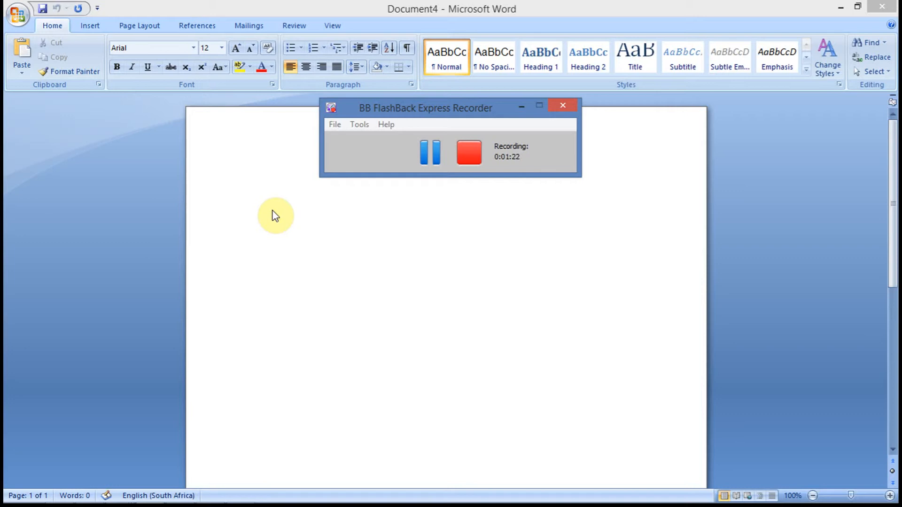
pyautogui.doubleClick(273, 210)
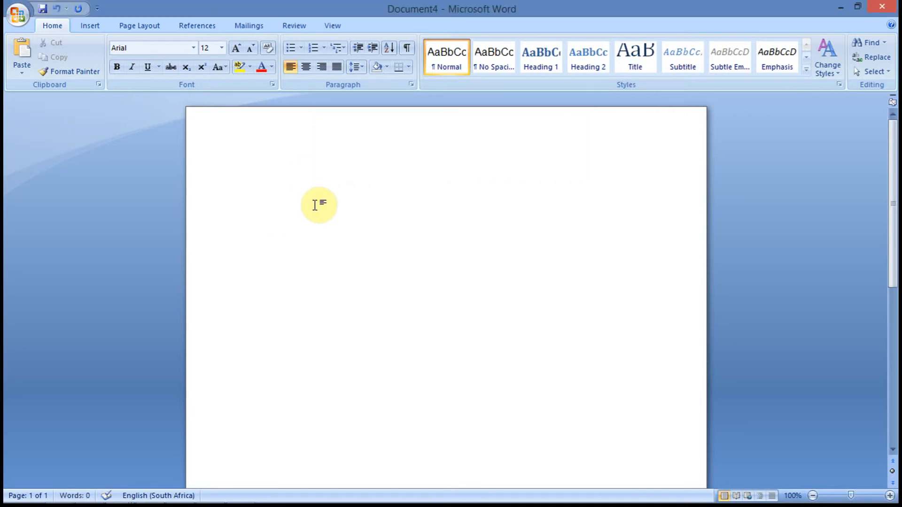
pyautogui.hotkey('alt', 'Tab')
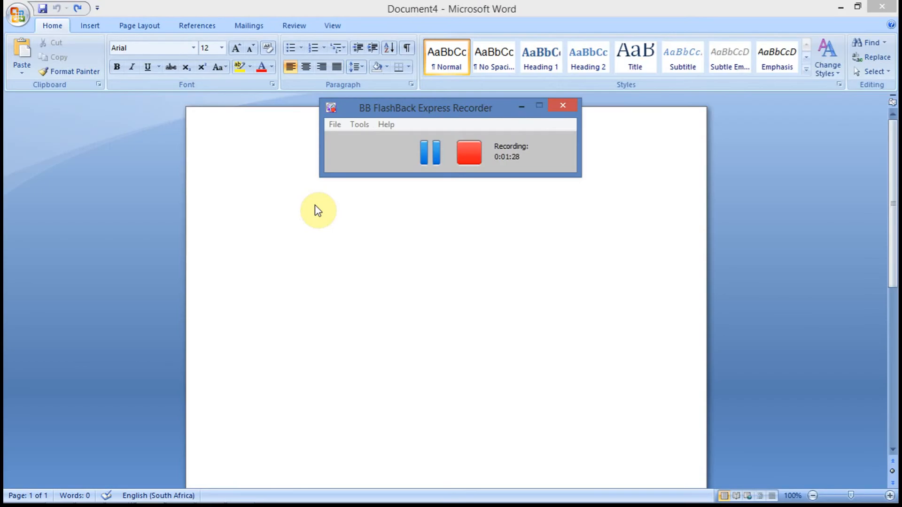
pyautogui.hotkey('alt', 'Tab')
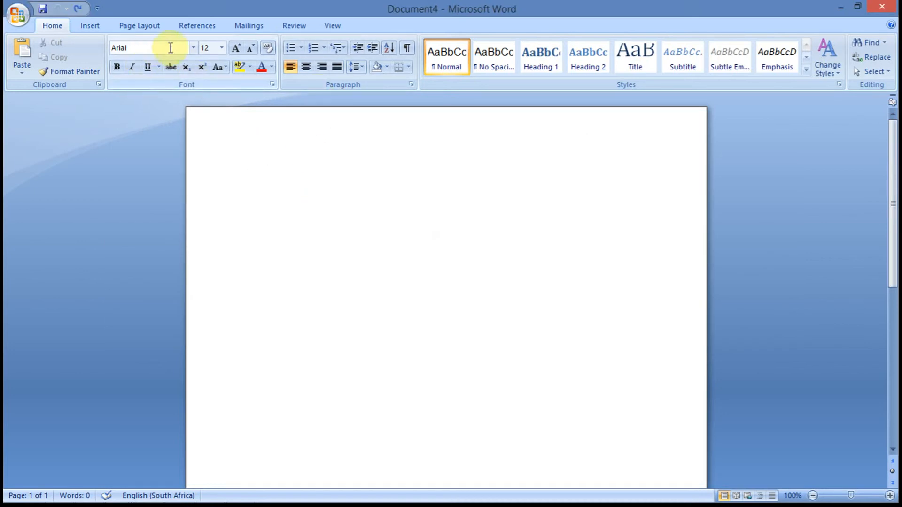
# Apply the multilevel list style numbered 1., 1.1., 1.1.1. to the empty document.
pyautogui.click(336, 48)
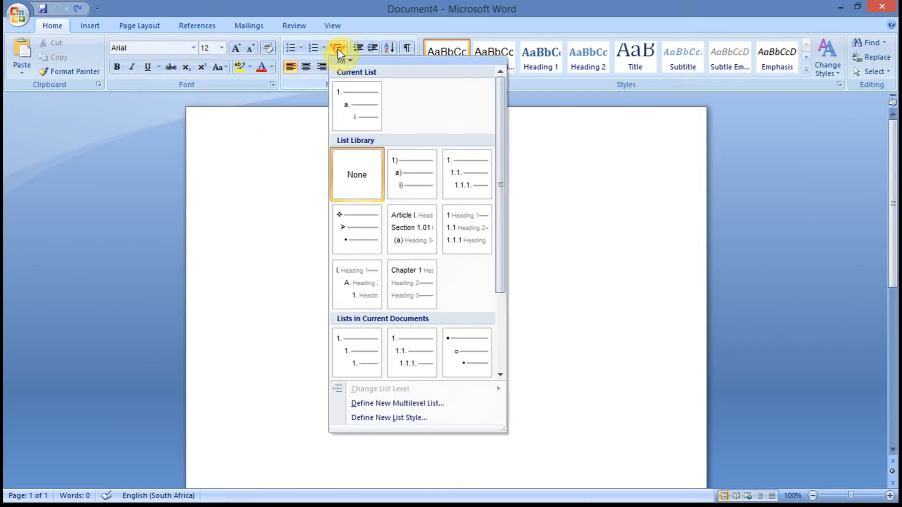
pyautogui.click(461, 177)
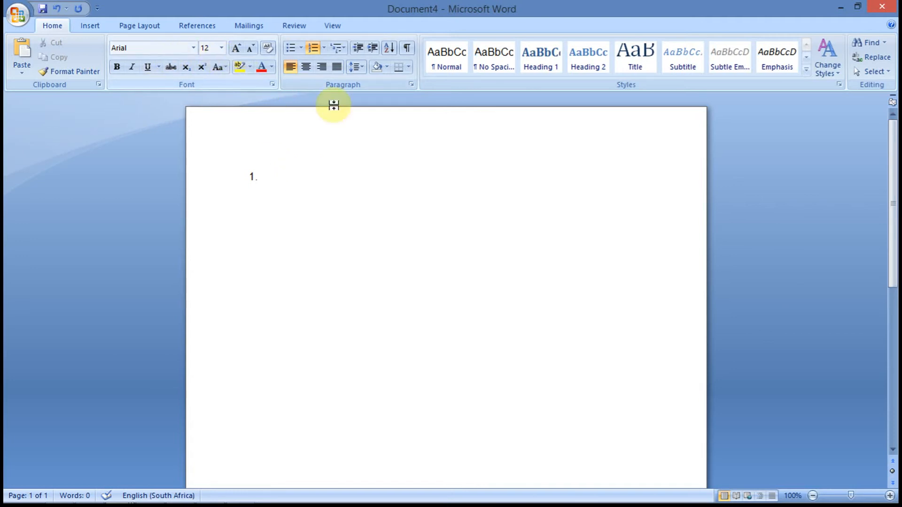
# Type three sample items into the numbered list to test the numbering.
pyautogui.press('BackSpace')
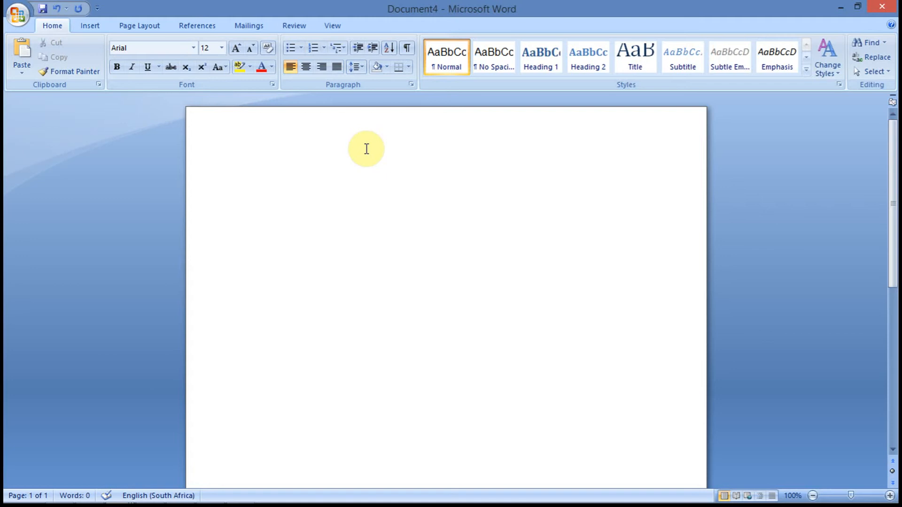
pyautogui.hotkey('ctrl', 'z')
pyautogui.write('sfasdf')
pyautogui.press('Return')
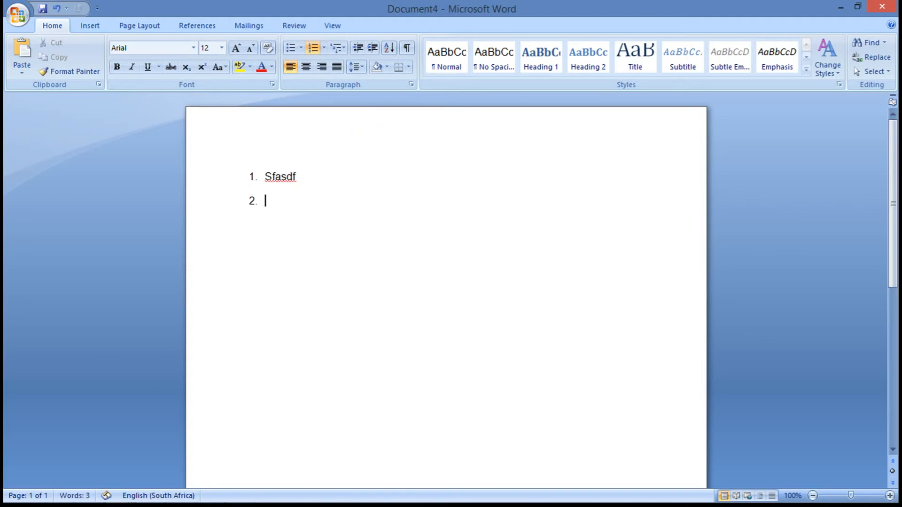
pyautogui.write('asdga')
pyautogui.press('Return')
pyautogui.write('asdgas')
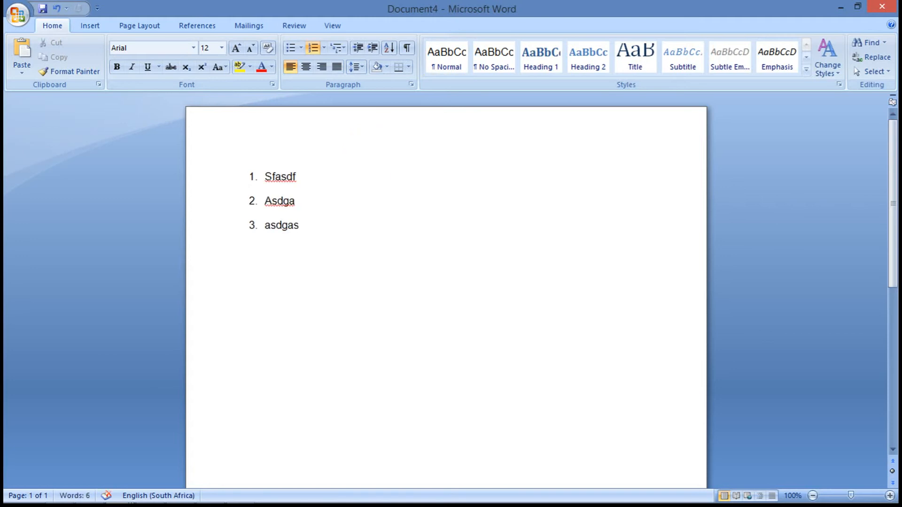
# Delete the sample items back to an empty first list item.
pyautogui.press('BackSpace')
pyautogui.press('BackSpace')
pyautogui.press('BackSpace')
pyautogui.press('BackSpace')
pyautogui.press('BackSpace')
pyautogui.press('BackSpace')
pyautogui.press('BackSpace')
pyautogui.press('BackSpace')
pyautogui.press('BackSpace')
pyautogui.press('BackSpace')
pyautogui.press('BackSpace')
pyautogui.press('BackSpace')
pyautogui.press('BackSpace')
pyautogui.press('BackSpace')
pyautogui.press('BackSpace')
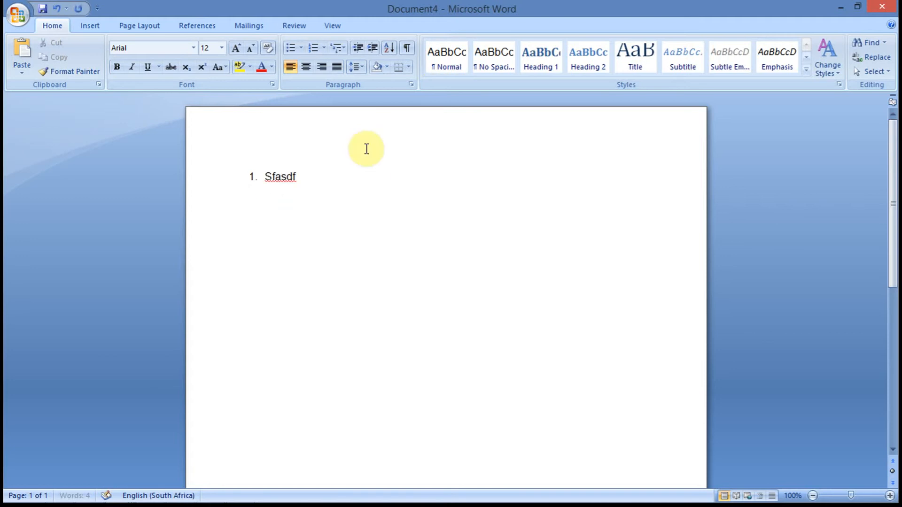
pyautogui.press('BackSpace')
pyautogui.press('BackSpace')
pyautogui.press('BackSpace')
pyautogui.press('BackSpace')
pyautogui.press('BackSpace')
pyautogui.press('BackSpace')
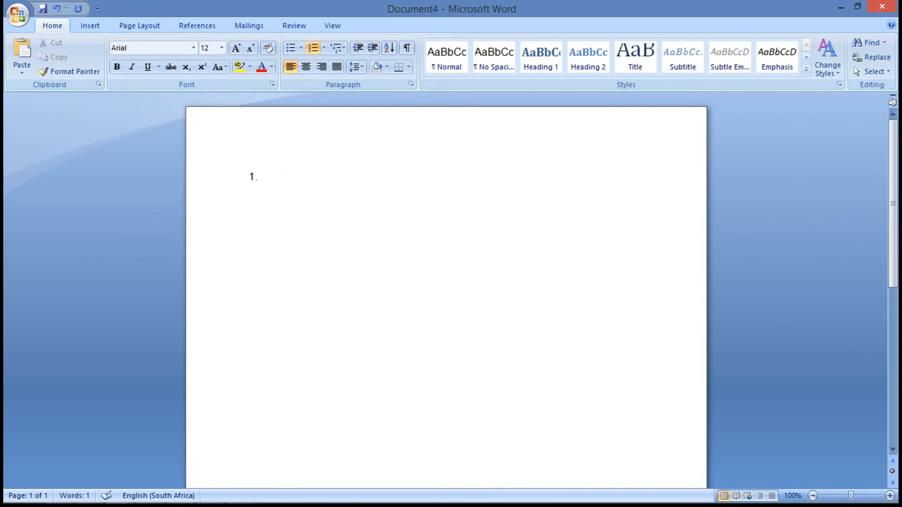
# Type 'This rescission was filed' as the first list item.
pyautogui.write('This rescissi')
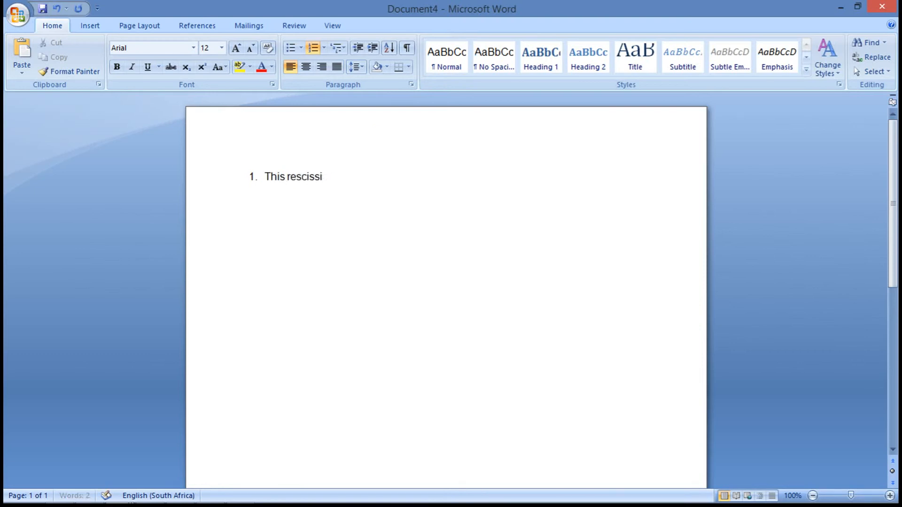
pyautogui.write('on was filed rp')
pyautogui.press('BackSpace')
pyautogui.press('BackSpace')
pyautogui.write('prev')
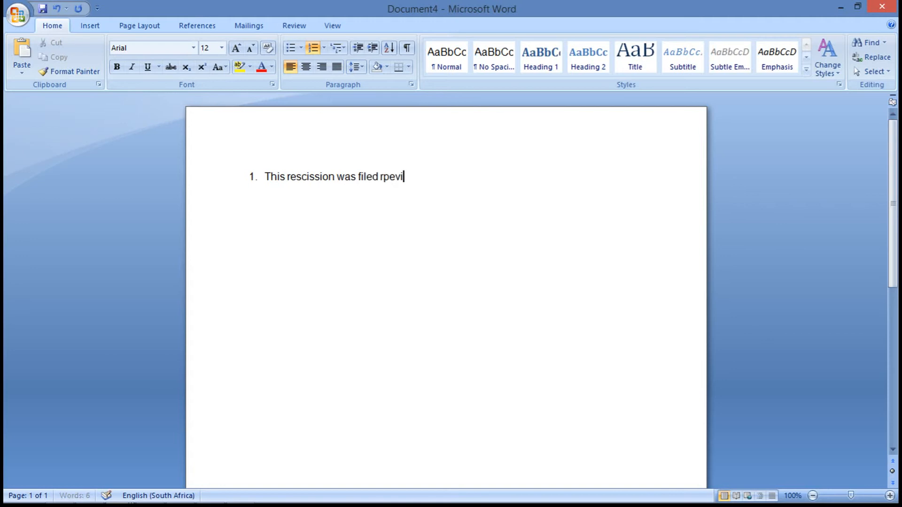
pyautogui.press('BackSpace')
pyautogui.press('BackSpace')
pyautogui.press('BackSpace')
pyautogui.press('BackSpace')
pyautogui.write('p')
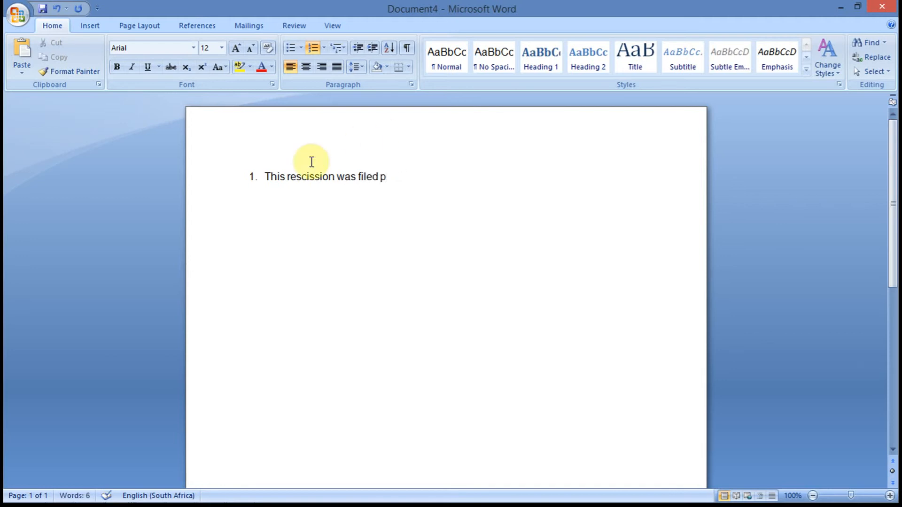
# Replace the opening word 'This' with 'A previous version of this' at the start of the item.
pyautogui.click(286, 175)
pyautogui.press('BackSpace')
pyautogui.press('BackSpace')
pyautogui.press('BackSpace')
pyautogui.press('BackSpace')
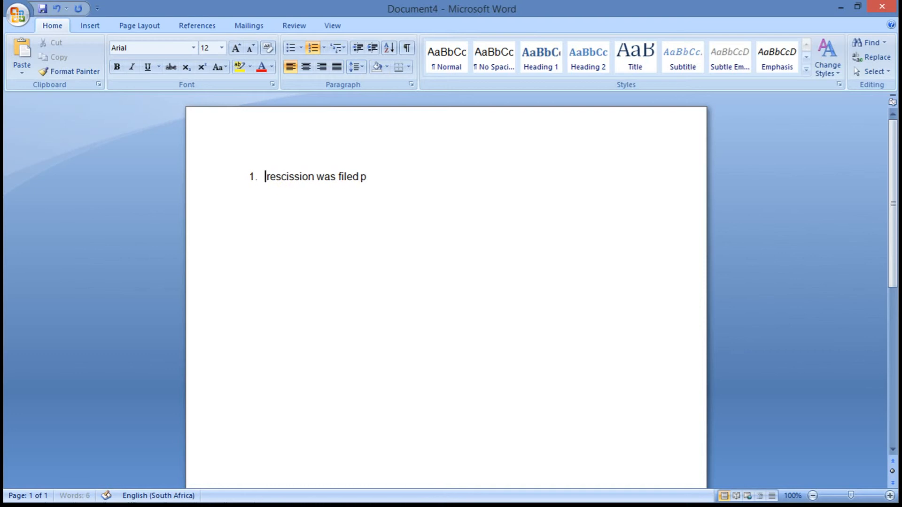
pyautogui.write('A pr')
pyautogui.write('evious vesion')
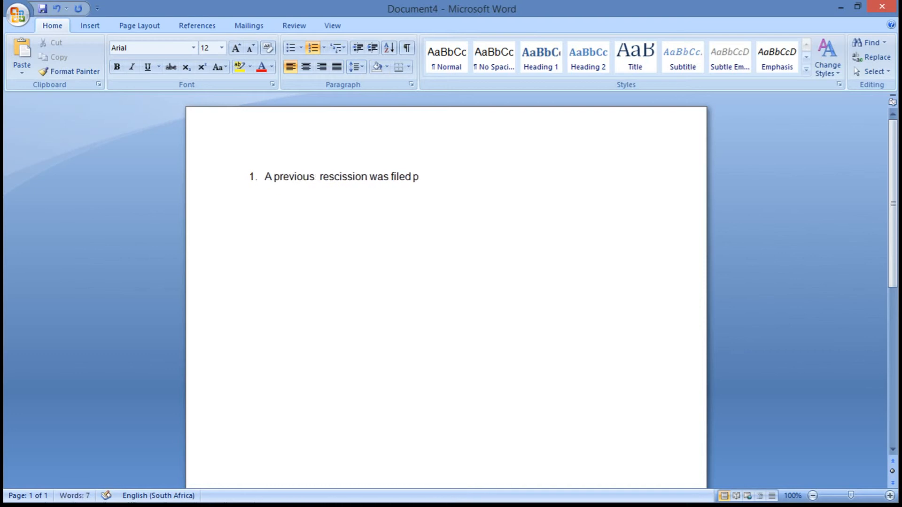
pyautogui.press('BackSpace')
pyautogui.press('BackSpace')
pyautogui.press('BackSpace')
pyautogui.press('BackSpace')
pyautogui.press('BackSpace')
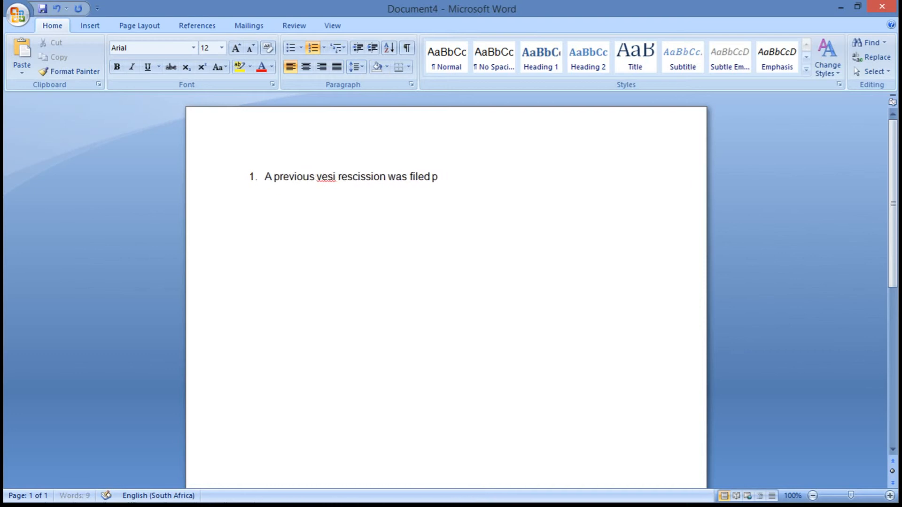
pyautogui.write('rsion of this')
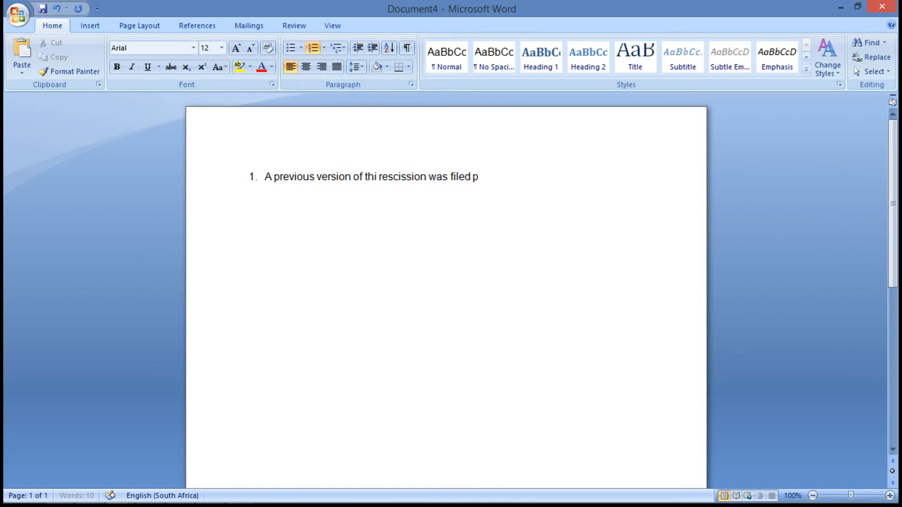
# Remove the stray letter at the end of the sentence and add 'and withdrawn'.
pyautogui.click(492, 176)
pyautogui.press('BackSpace')
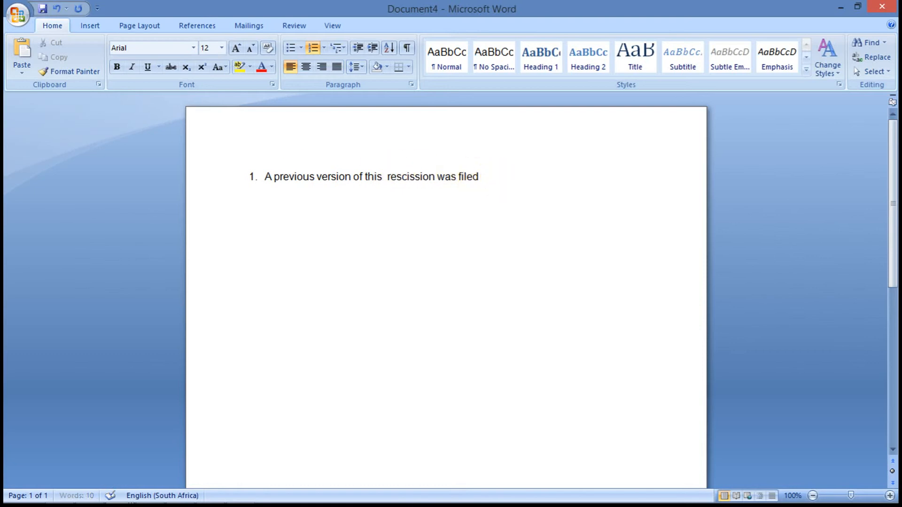
pyautogui.write('and withdrawan')
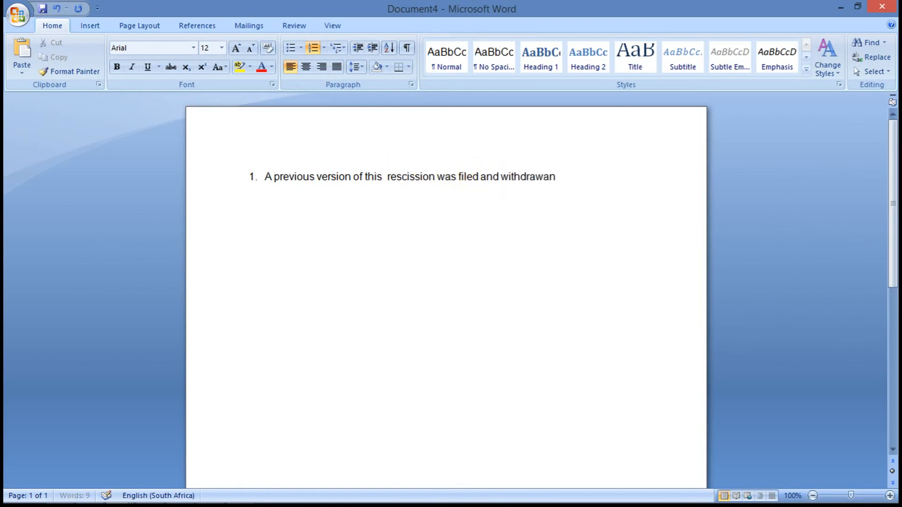
pyautogui.press('BackSpace')
pyautogui.press('BackSpace')
pyautogui.press('BackSpace')
pyautogui.write('n')
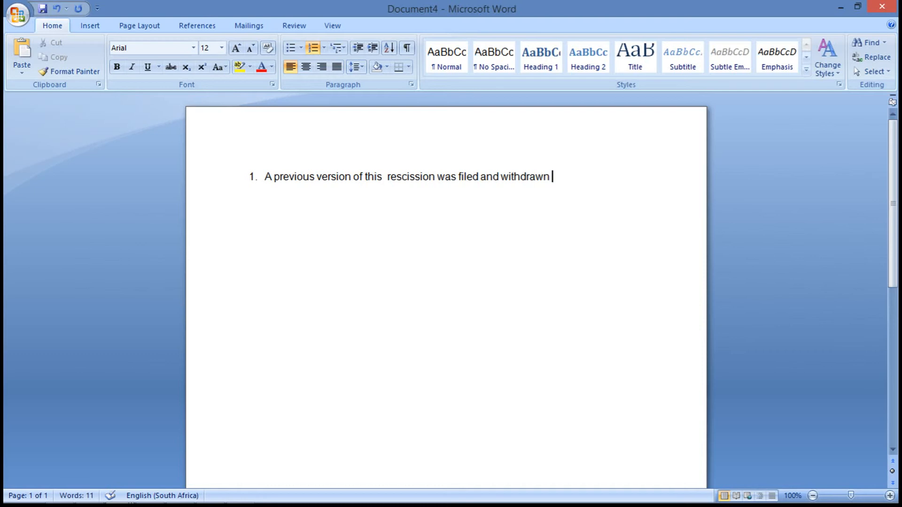
# Append '. This one clears up many of the issues' to the first item.
pyautogui.press('BackSpace')
pyautogui.write('. This one ')
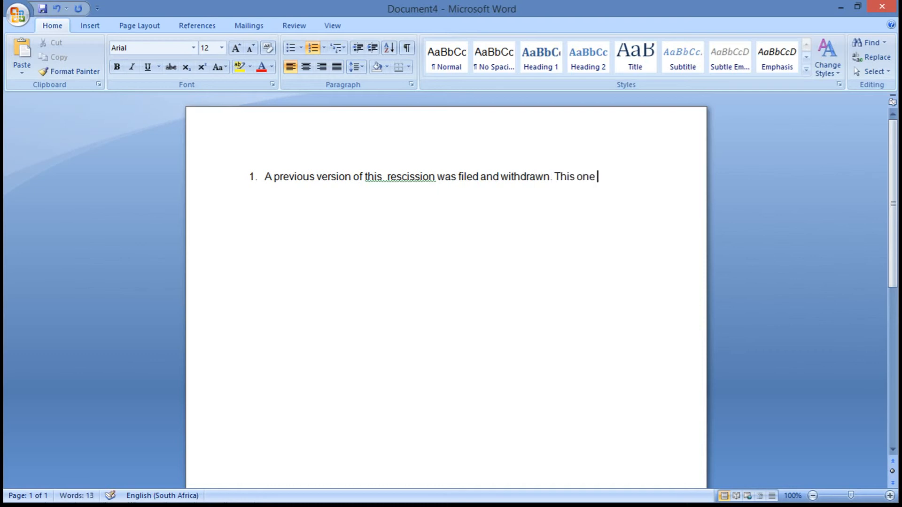
pyautogui.write('clears up many of the issues')
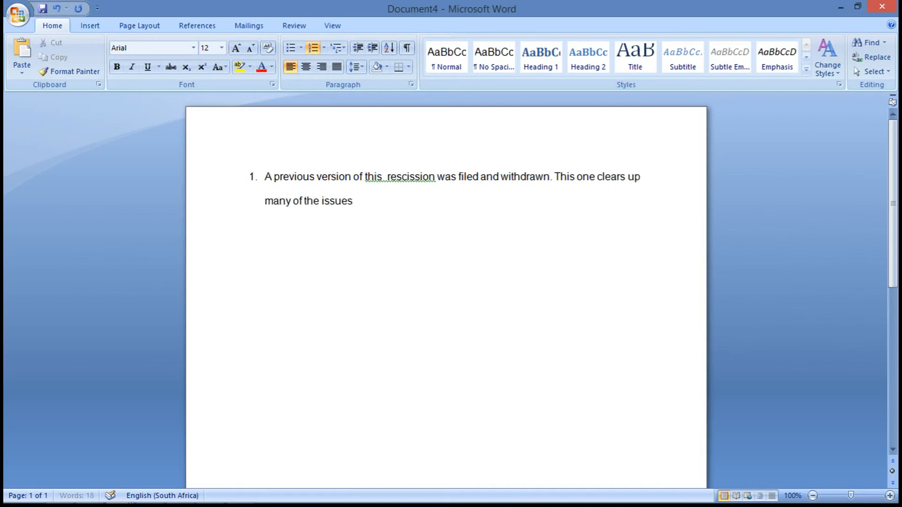
pyautogui.write(' raised anre mo')
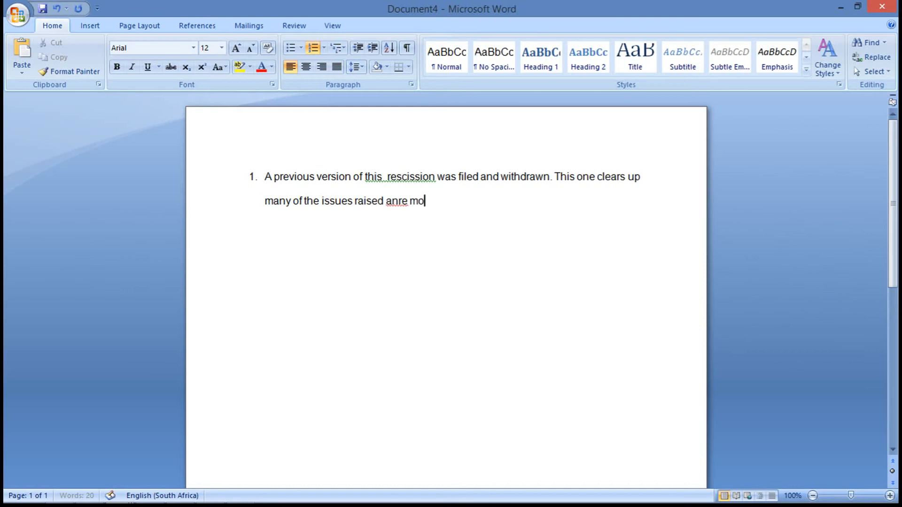
# Continue the sentence with 'raised and removed issues that have been resolved.'.
pyautogui.press('BackSpace')
pyautogui.press('BackSpace')
pyautogui.press('BackSpace')
pyautogui.press('BackSpace')
pyautogui.press('BackSpace')
pyautogui.write('d removed issues')
pyautogui.press('BackSpace')
pyautogui.write('s that')
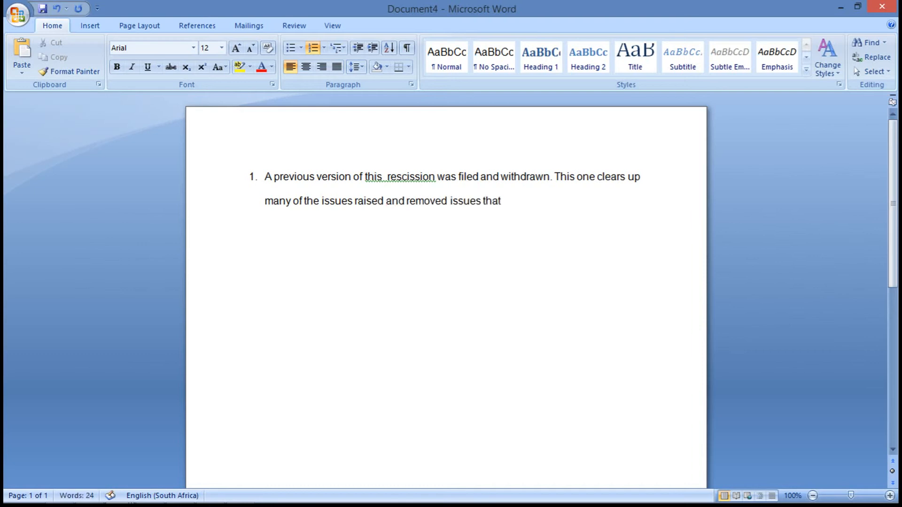
pyautogui.write(' have been re')
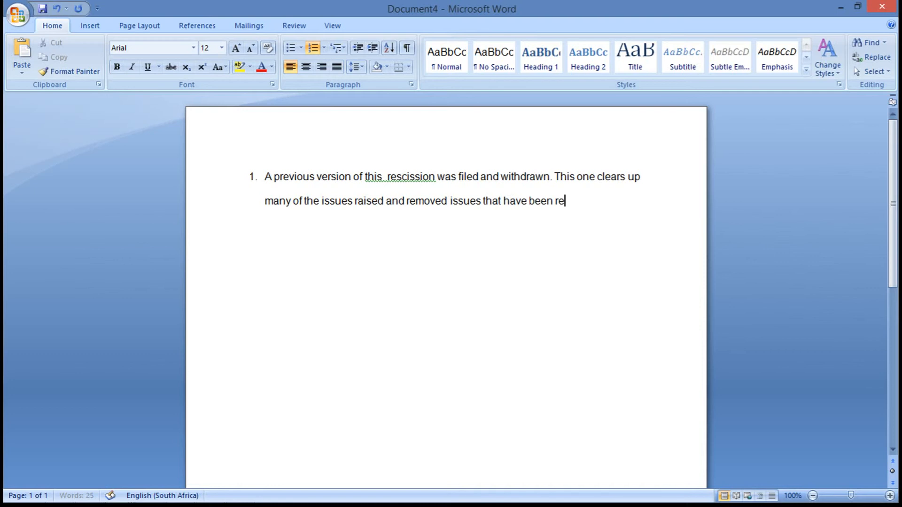
pyautogui.write('solved.')
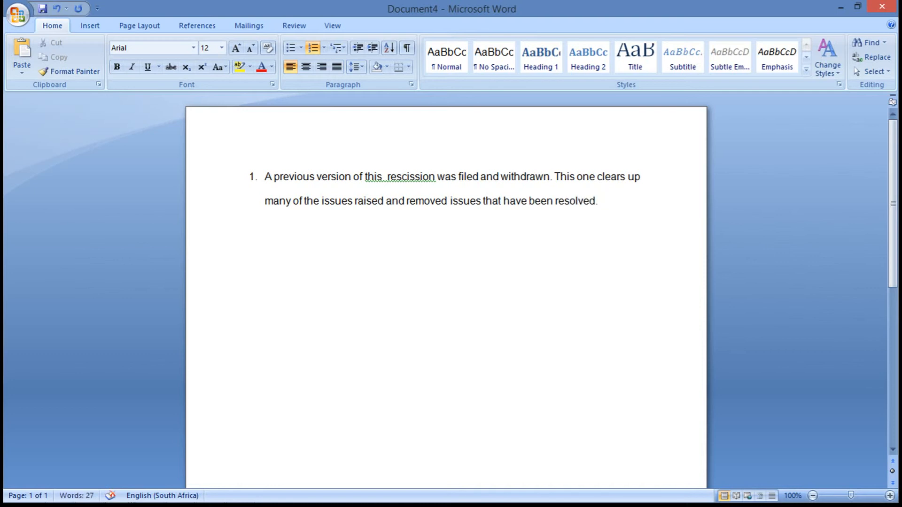
pyautogui.write(' This re')
pyautogui.write('duces the issues')
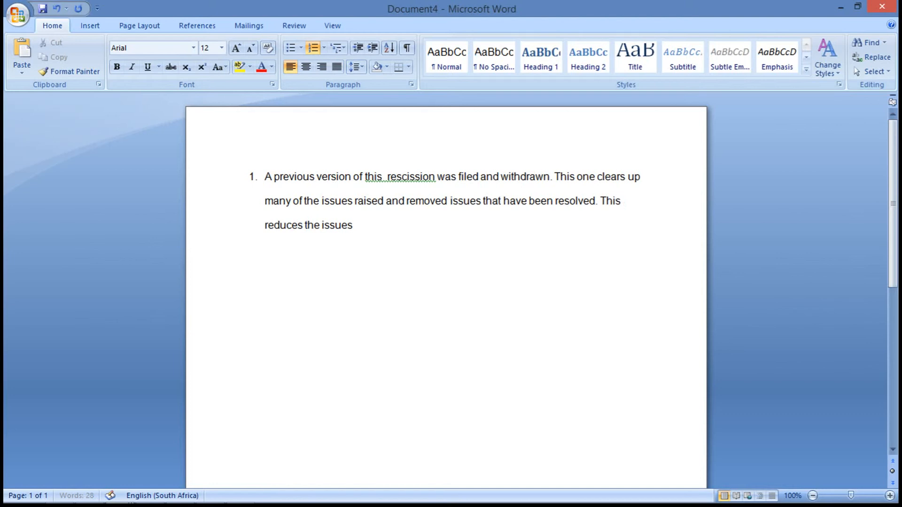
pyautogui.write(' in dispute.')
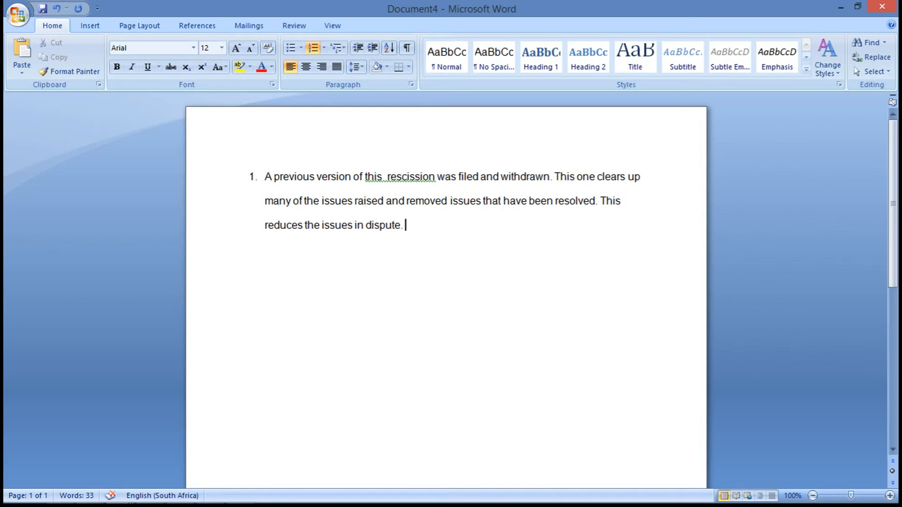
# Add 'In addition certain other evidence has become available since that time' to the item.
pyautogui.write('In addition c')
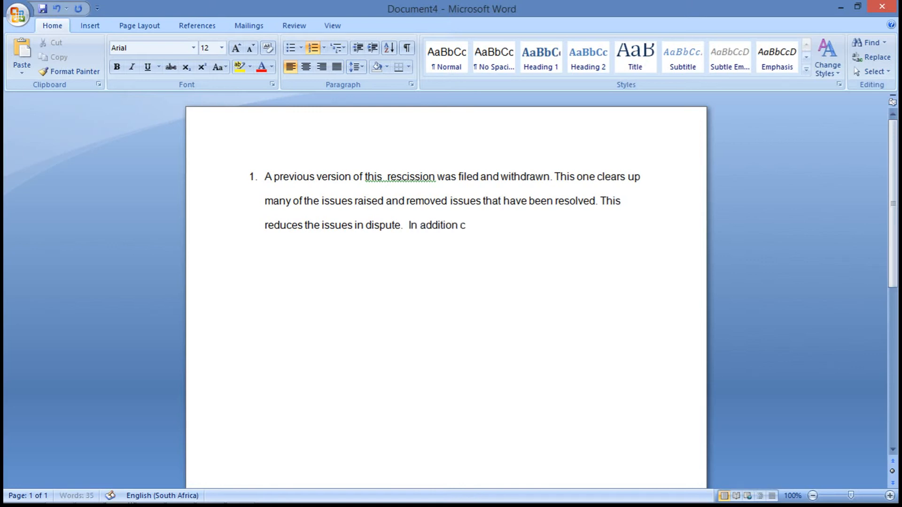
pyautogui.write('ertain other')
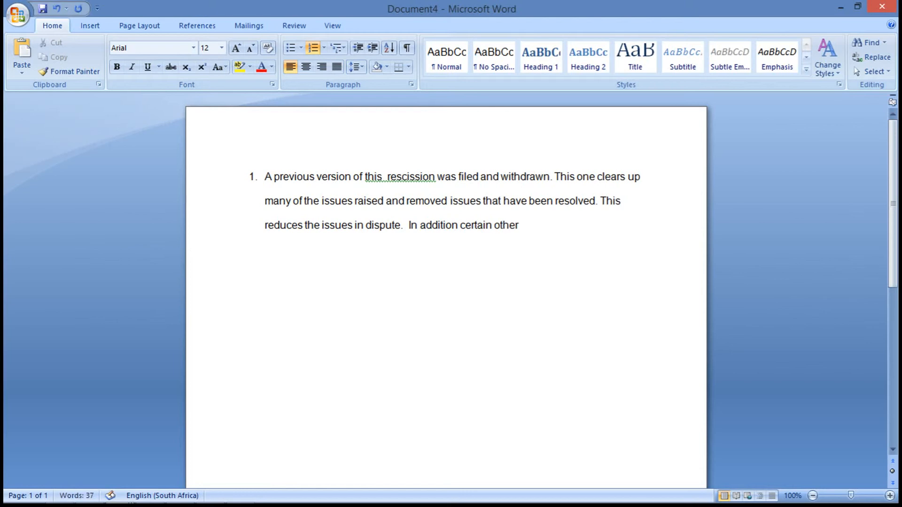
pyautogui.write(' ievidence has')
pyautogui.write(' been')
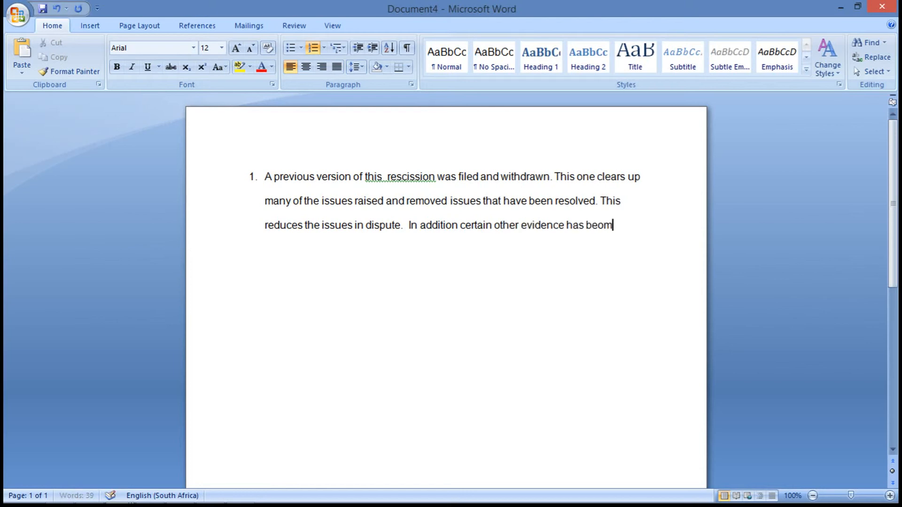
pyautogui.press('BackSpace')
pyautogui.press('BackSpace')
pyautogui.write('come a')
pyautogui.write('vailabel')
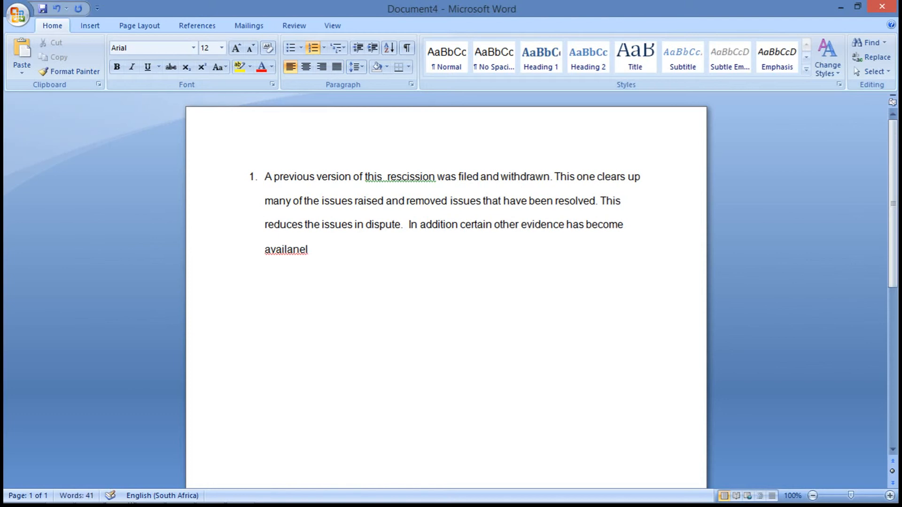
pyautogui.press('BackSpace')
pyautogui.press('BackSpace')
pyautogui.write('le since that time which is ')
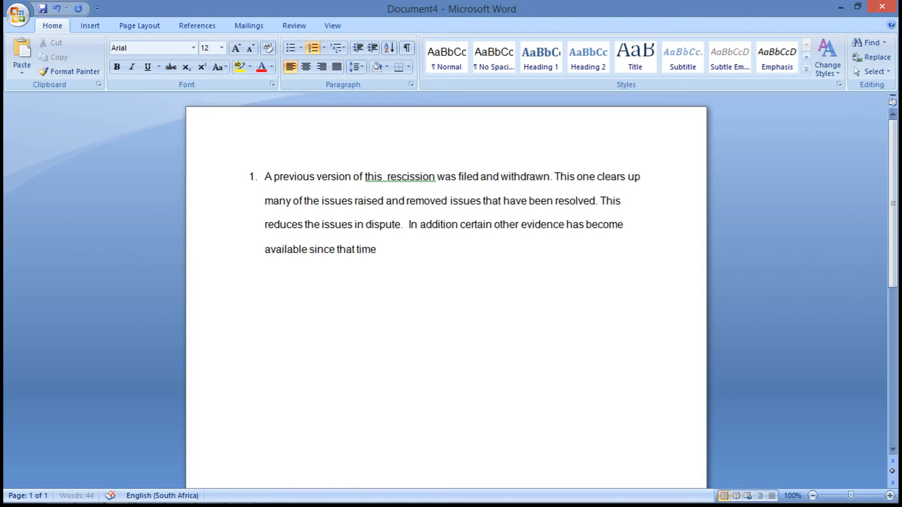
pyautogui.write('now includ')
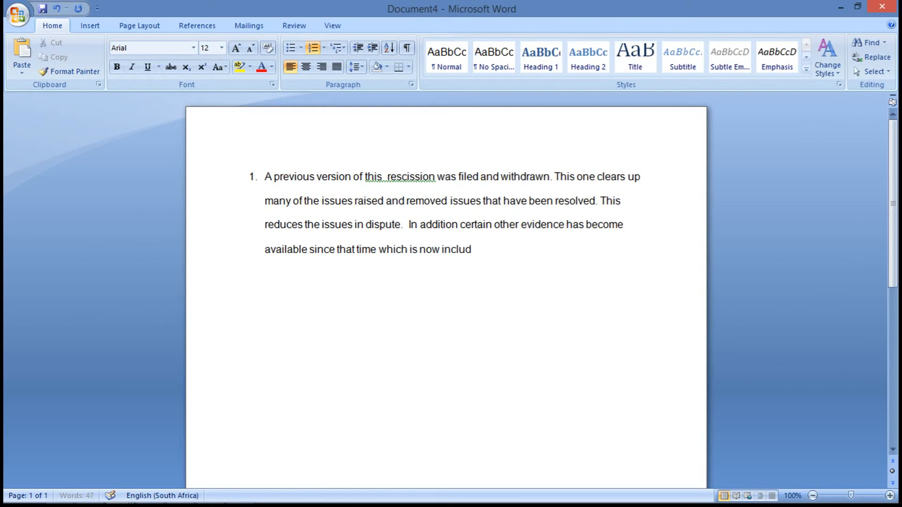
pyautogui.write('ed.')
# Finish the sentence with 'which is now included.' and start the second list item.
pyautogui.press('Return')
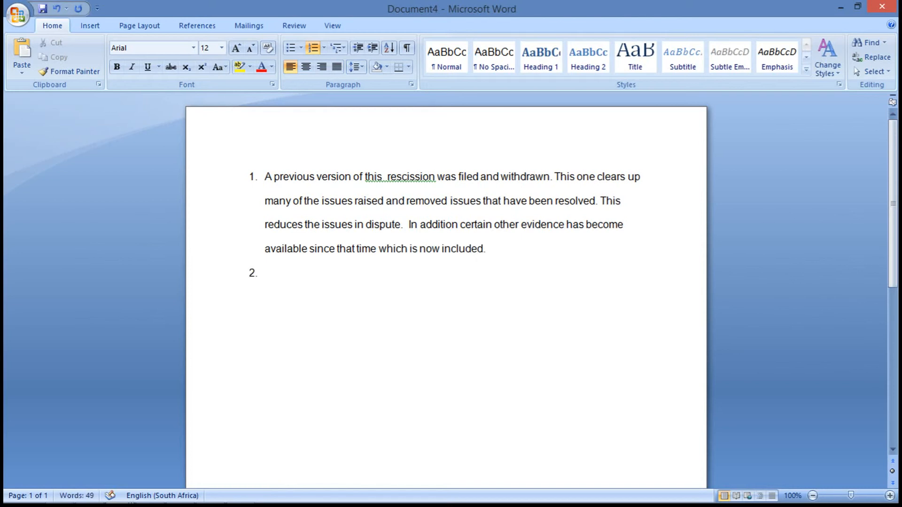
# Insert a new first list item above the paragraph reading 'PREVIOUS LITIGATION'.
pyautogui.click(260, 178)
pyautogui.press('Return')
pyautogui.press('Return')
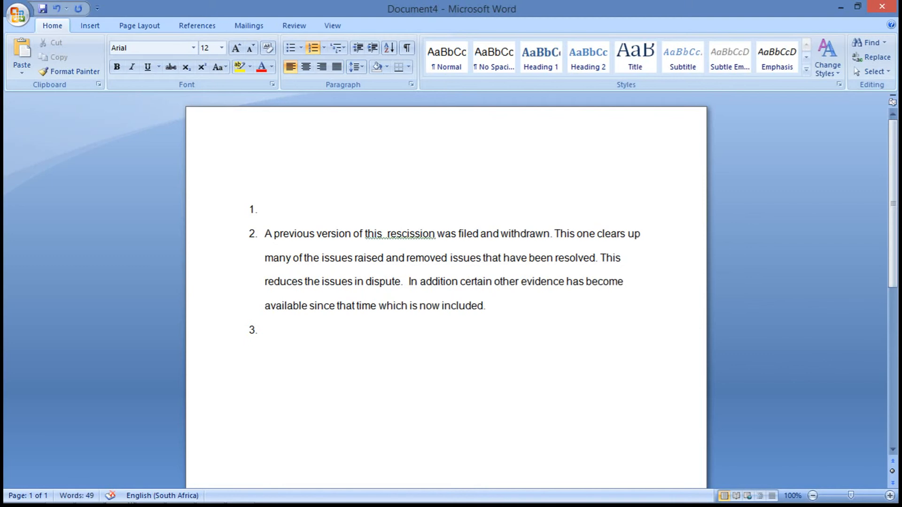
pyautogui.write('PREVIOUS RE')
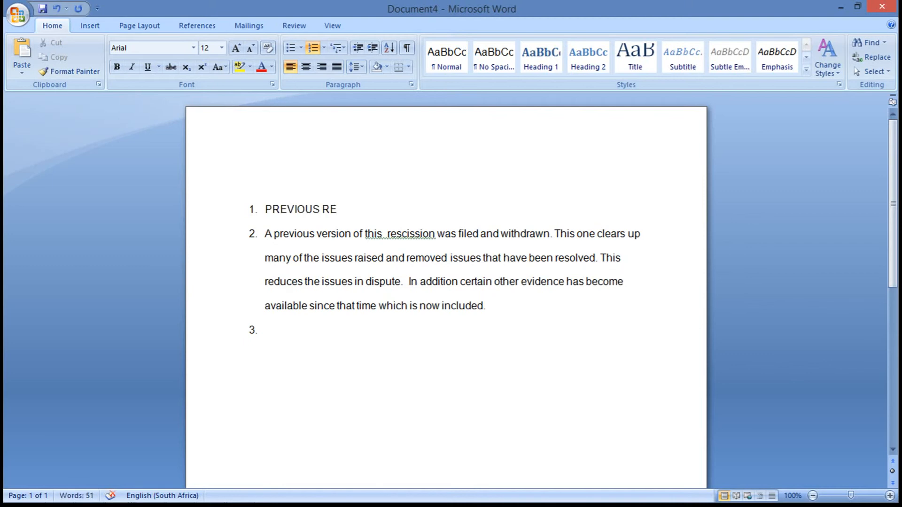
pyautogui.press('BackSpace')
pyautogui.press('BackSpace')
pyautogui.write('LITIGATION')
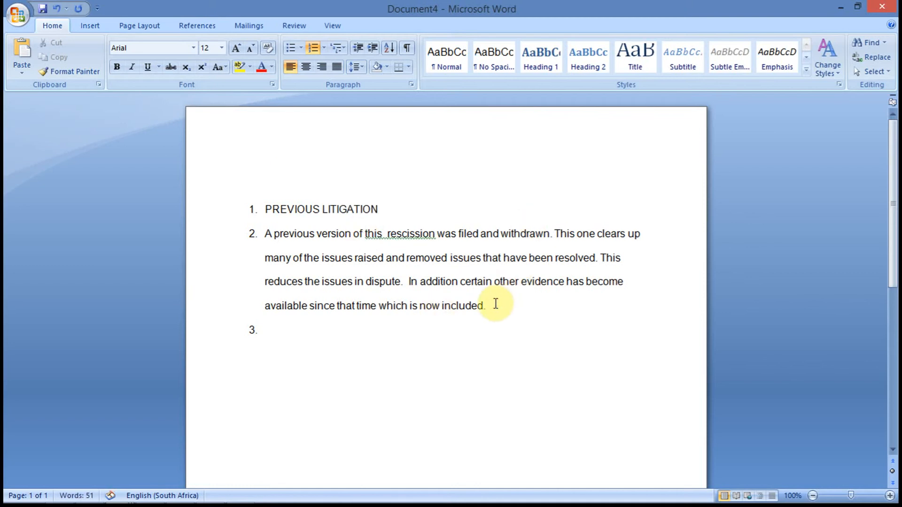
# Enter 'ISSUES NOW RESOLVED' in the empty third item and start another item.
pyautogui.click(319, 337)
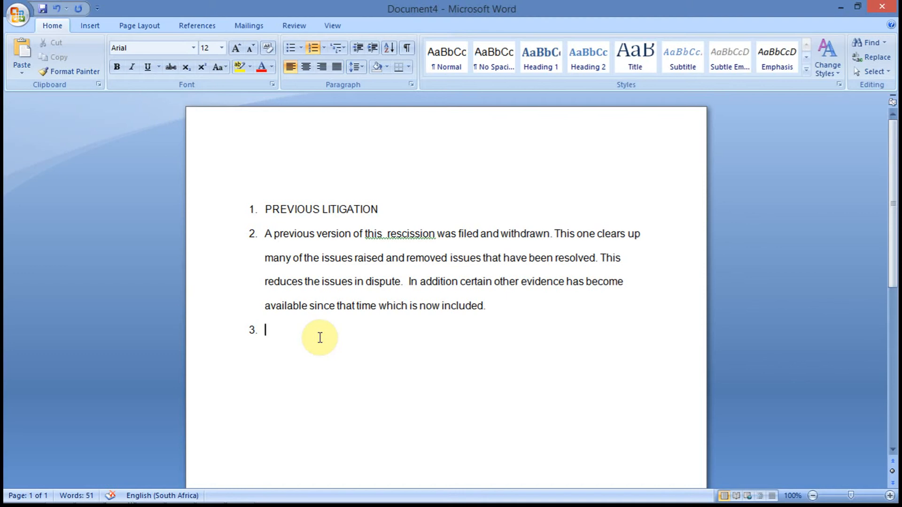
pyautogui.write('ISSUES NOW')
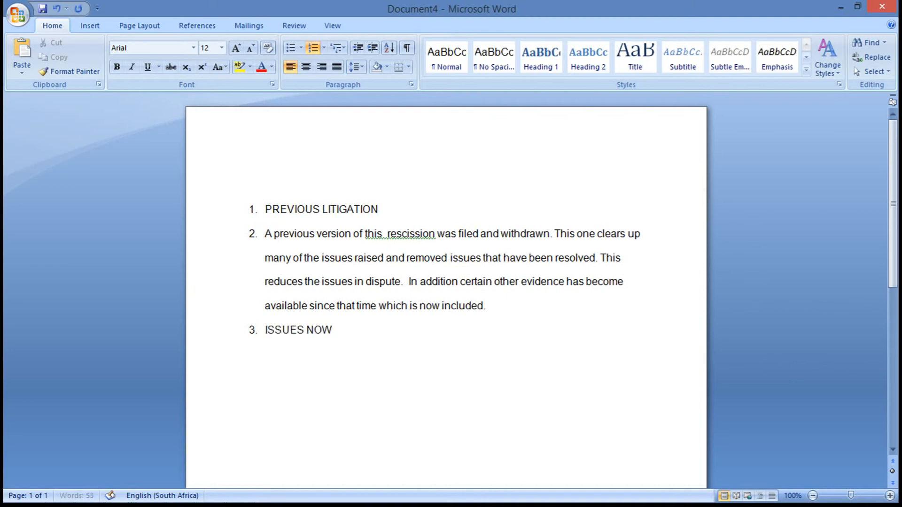
pyautogui.write(' RESOVLE')
pyautogui.press('BackSpace')
pyautogui.press('BackSpace')
pyautogui.press('BackSpace')
pyautogui.write('LVED')
pyautogui.press('Return')
# Type 'ISSUES NOT RESOLVED' as the next list item.
pyautogui.write('IS')
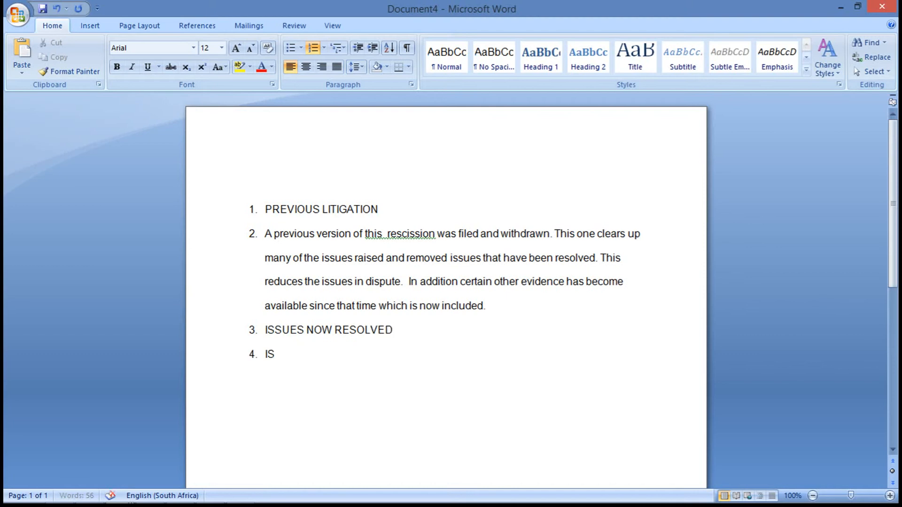
pyautogui.write('SUES NOT RESOVL')
pyautogui.press('BackSpace')
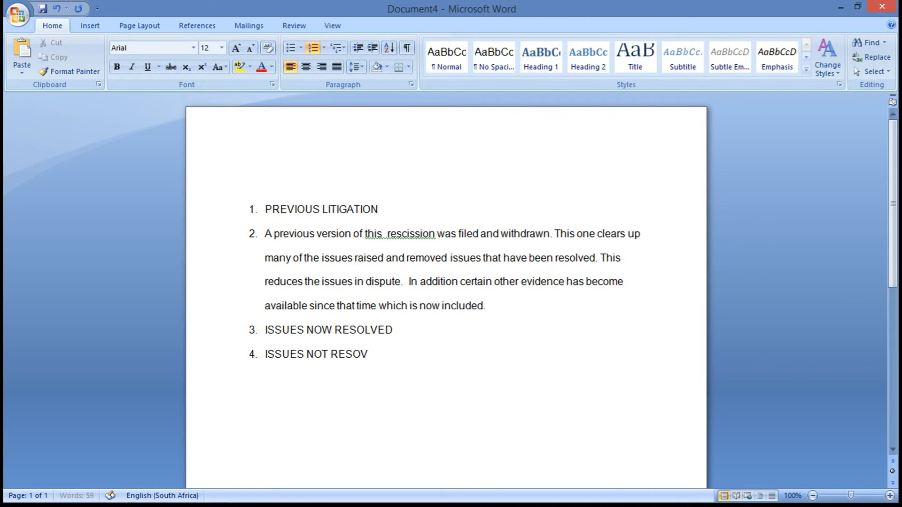
pyautogui.write('LED')
# Add an empty item below 'ISSUES NOW RESOLVED' and remove that heading's numbering.
pyautogui.click(411, 330)
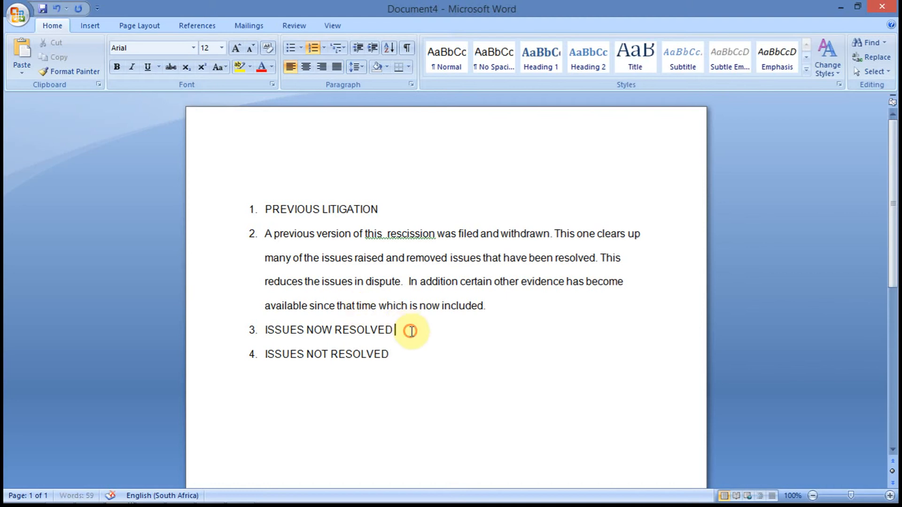
pyautogui.press('Return')
pyautogui.click(262, 328)
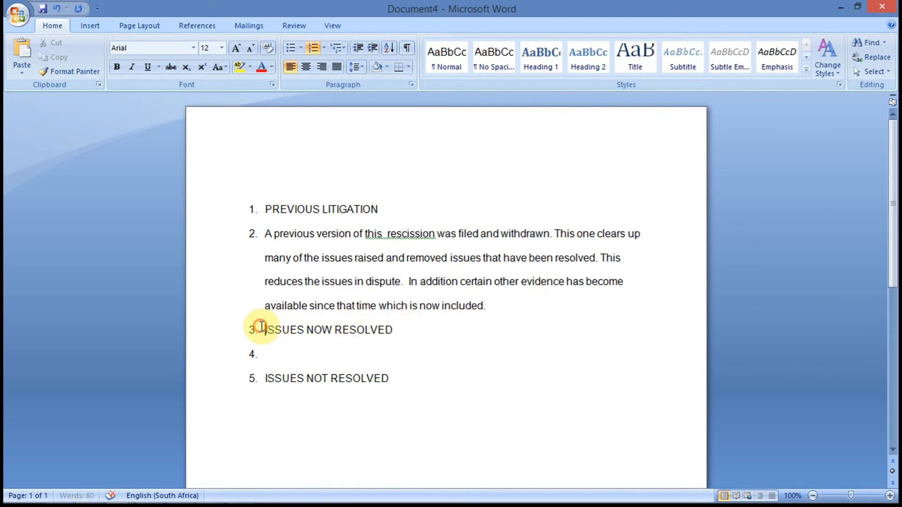
pyautogui.press('BackSpace')
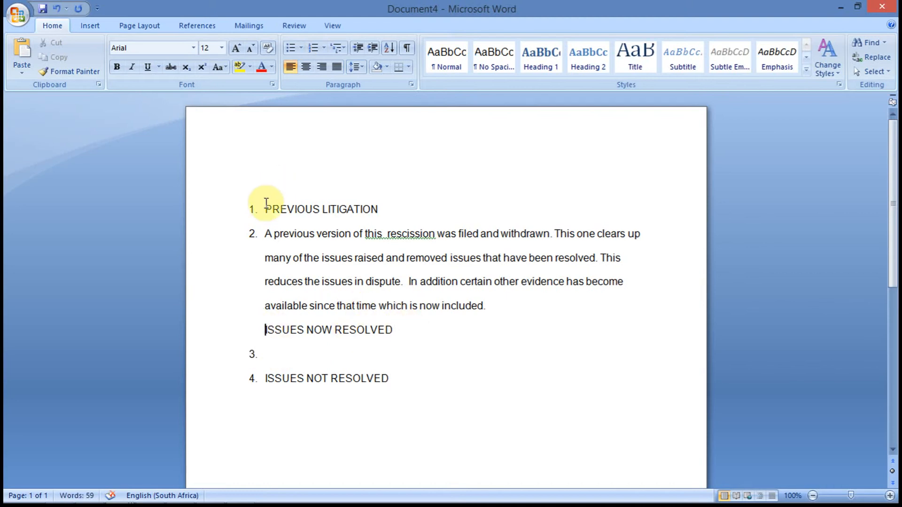
# Remove the numbering from the 'PREVIOUS LITIGATION' heading.
pyautogui.click(265, 206)
pyautogui.press('BackSpace')
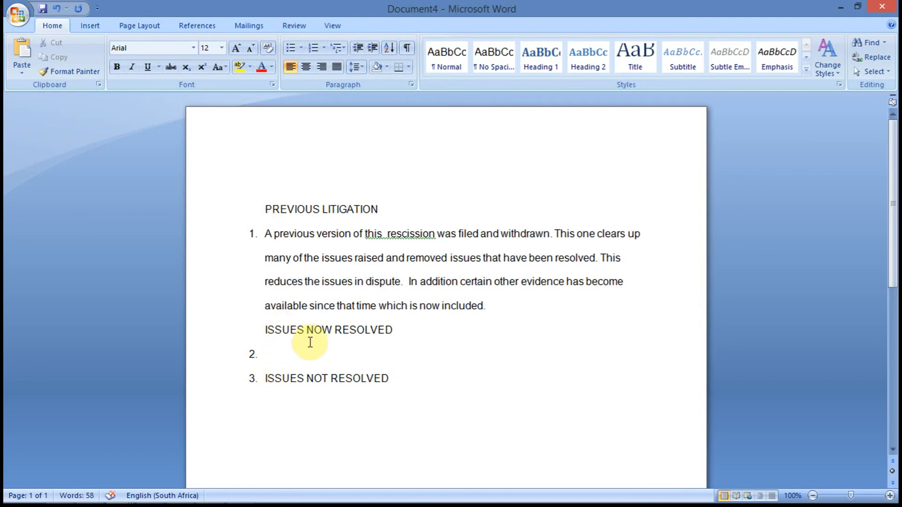
pyautogui.click(329, 360)
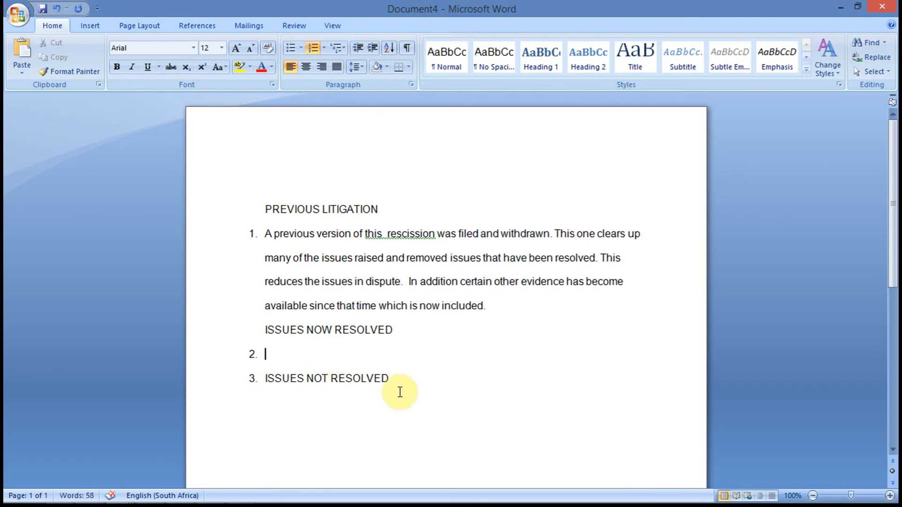
# Start a new item after 'ISSUES NOT RESOLVED' and remove that heading's numbering.
pyautogui.click(413, 376)
pyautogui.press('Return')
pyautogui.press('Up')
pyautogui.press('BackSpace')
pyautogui.press('Down')
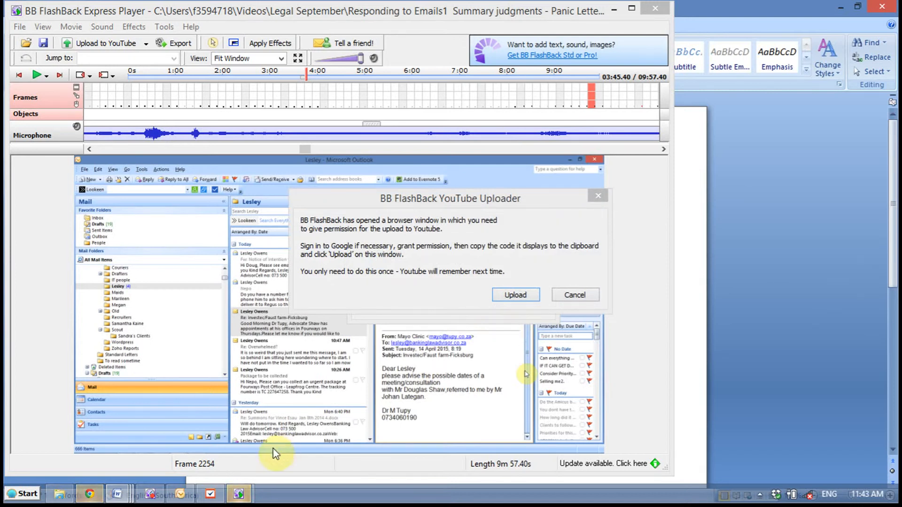
pyautogui.moveTo(244, 497)
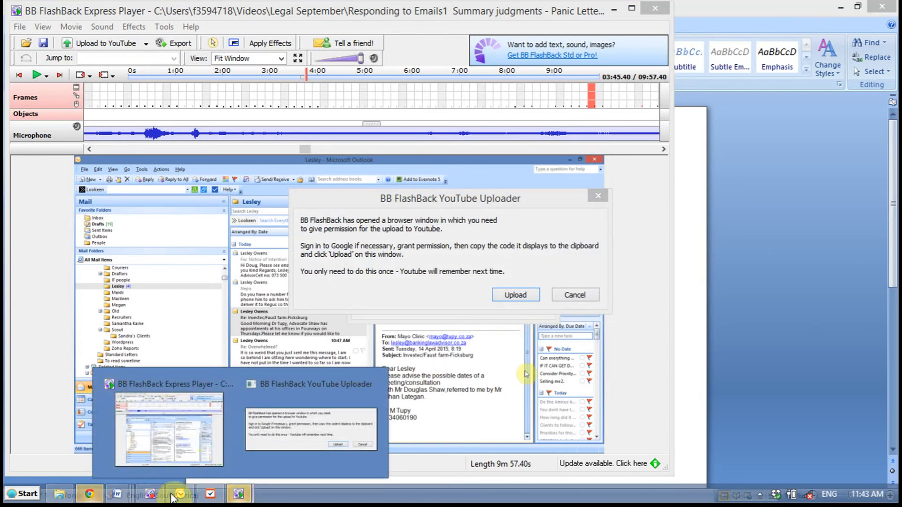
pyautogui.click(150, 496)
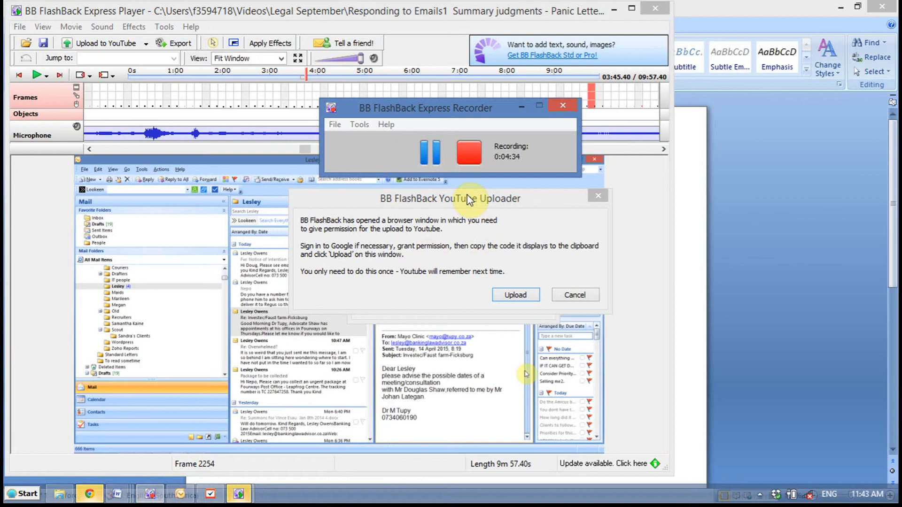
pyautogui.click(434, 156)
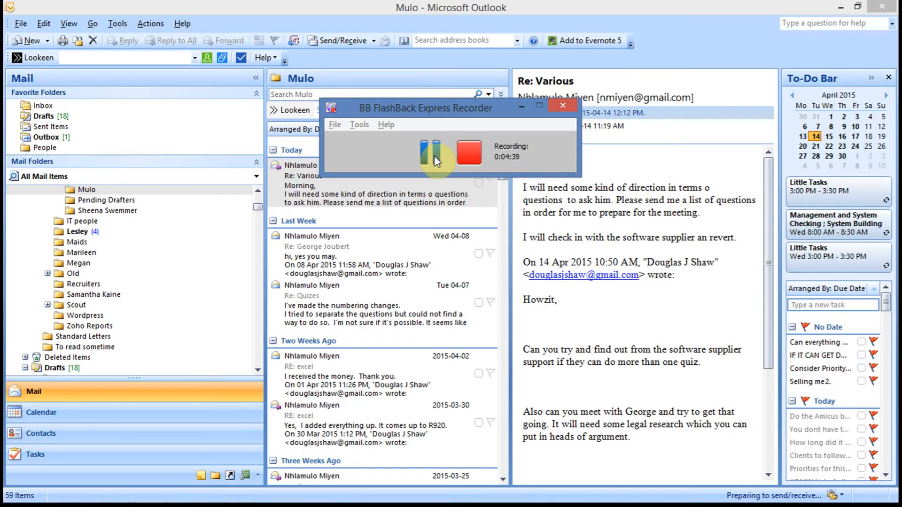
pyautogui.click(434, 156)
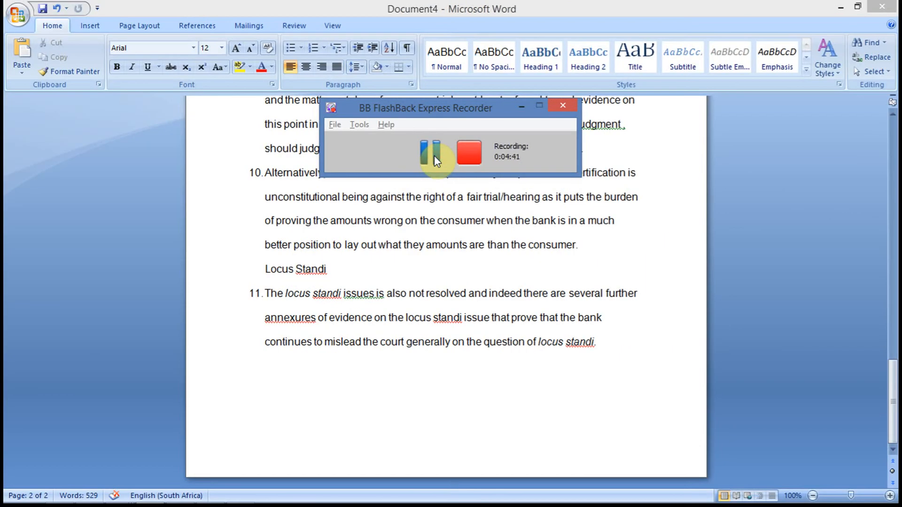
# Review the completed list of headings and numbered paragraphs through the whole document.
pyautogui.press('pageup')
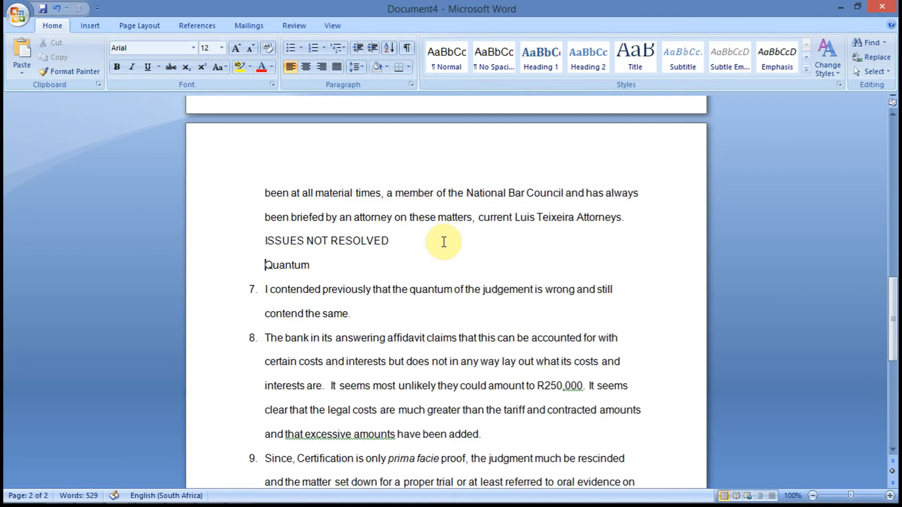
pyautogui.press('pageup')
pyautogui.press('pageup')
pyautogui.press('pagedown')
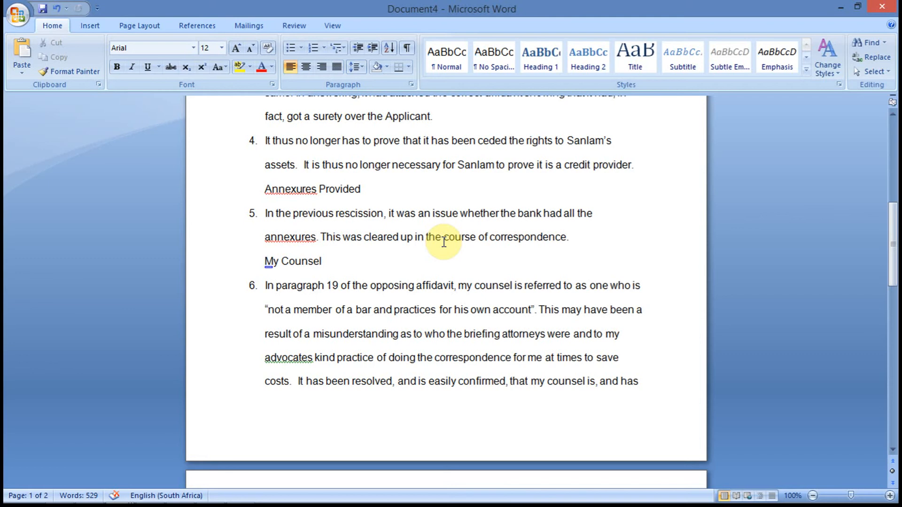
pyautogui.click(430, 282)
pyautogui.scroll(1, 431, 282)
pyautogui.scroll(10, 430, 282)
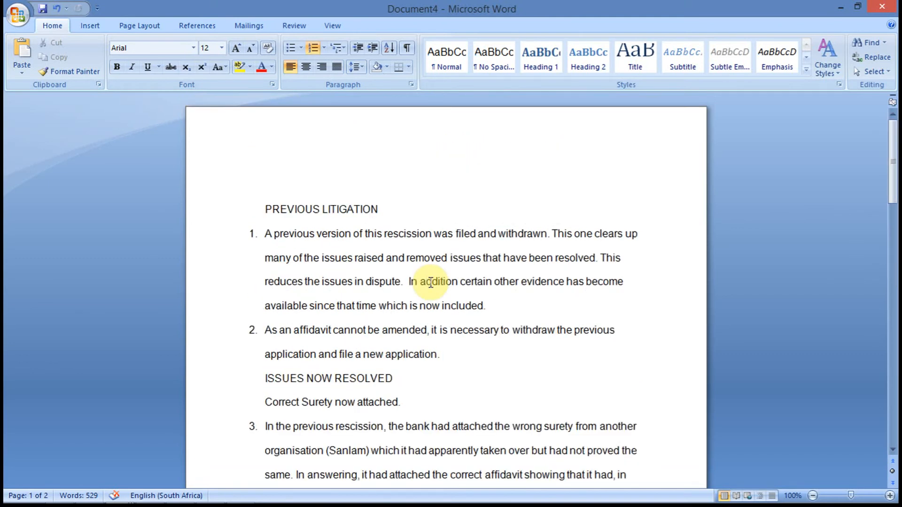
pyautogui.scroll(-15, 429, 282)
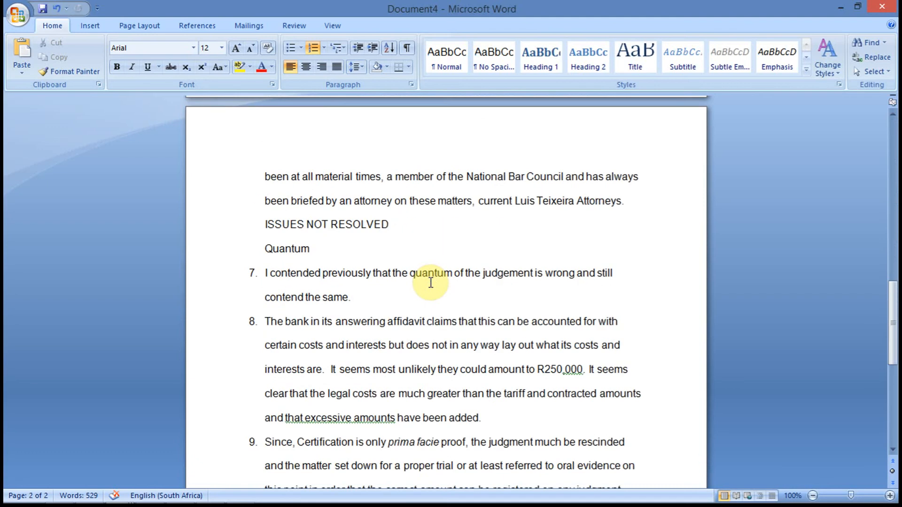
pyautogui.scroll(-5, 431, 283)
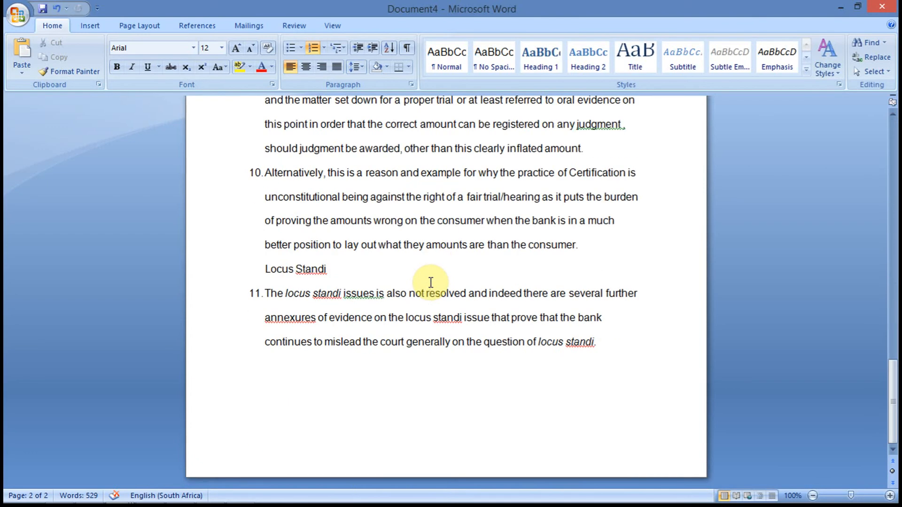
pyautogui.scroll(8, 431, 282)
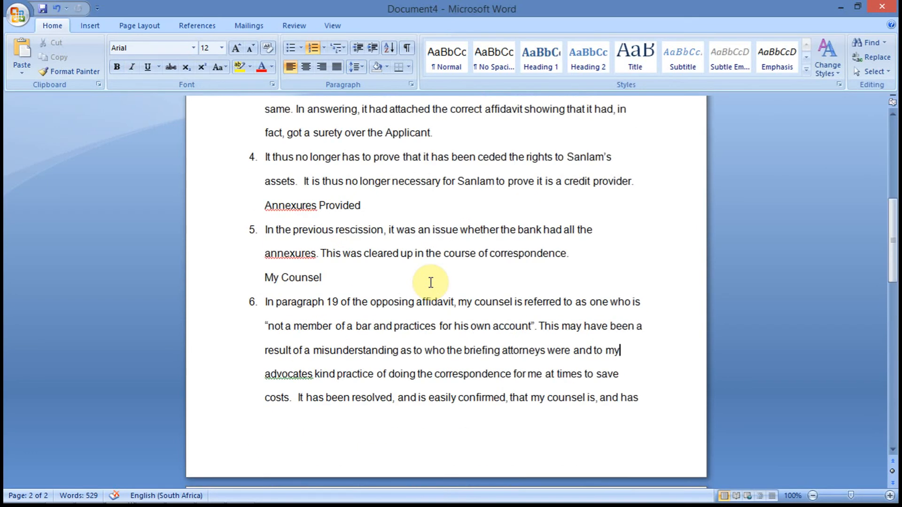
pyautogui.scroll(5, 431, 282)
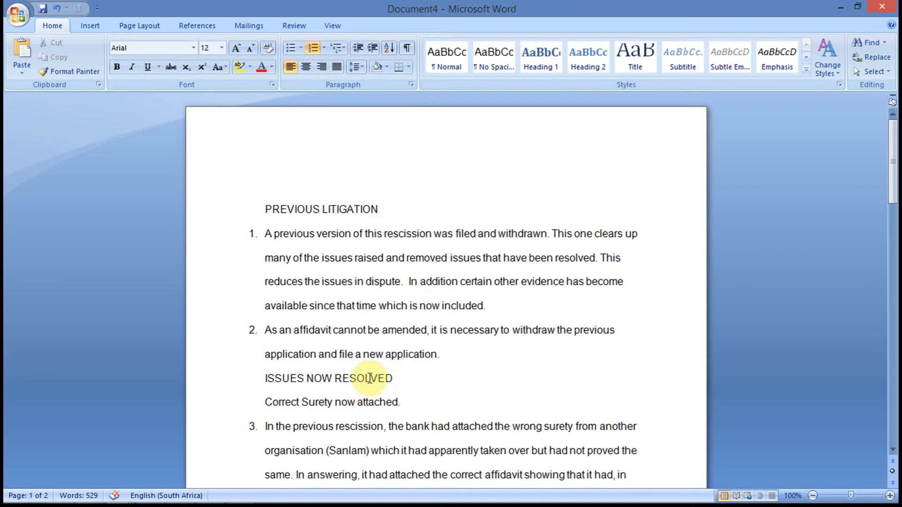
pyautogui.hotkey('alt', 'Tab')
pyautogui.hotkey('alt', 'Tab')
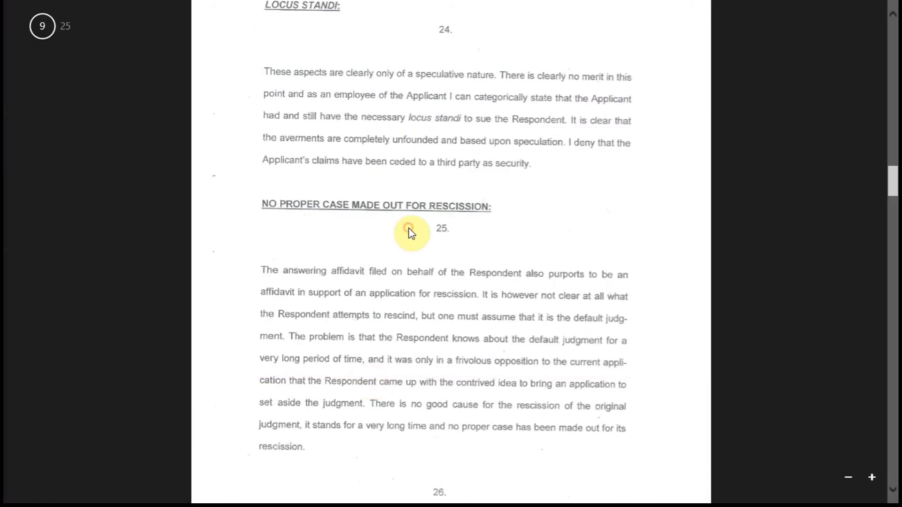
pyautogui.scroll(6, 412, 234)
pyautogui.scroll(20, 411, 233)
pyautogui.scroll(-8, 411, 234)
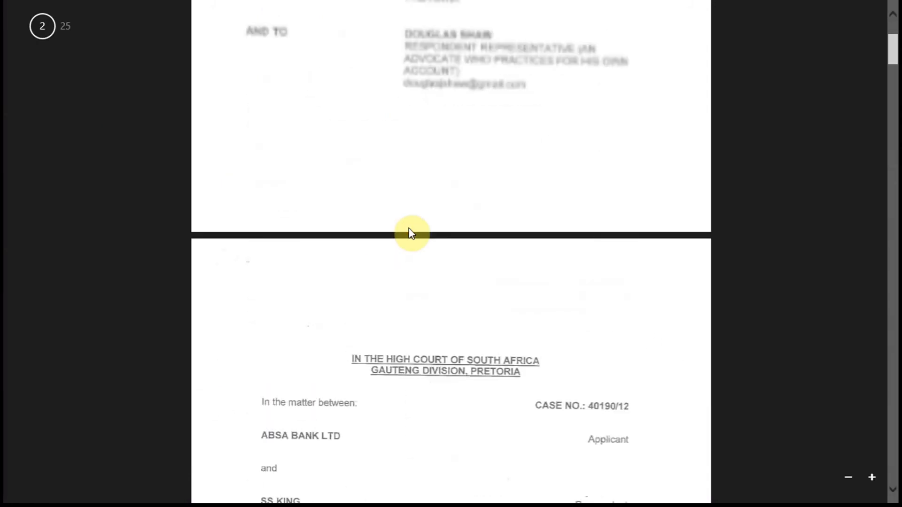
pyautogui.scroll(-5, 411, 233)
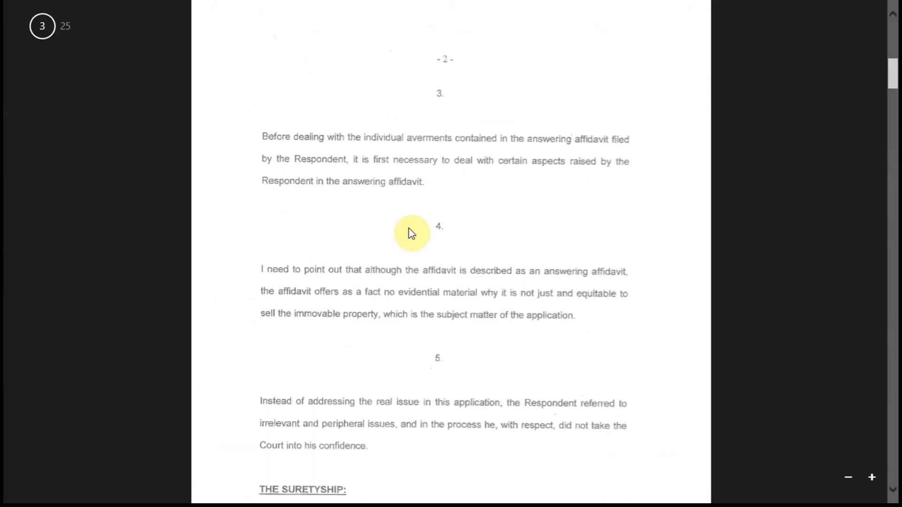
pyautogui.scroll(-5, 411, 234)
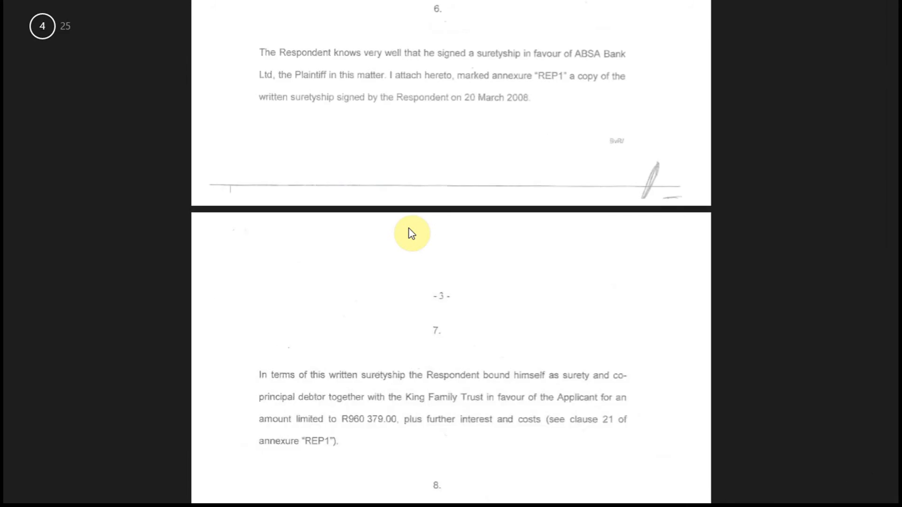
pyautogui.hotkey('alt', 'Tab')
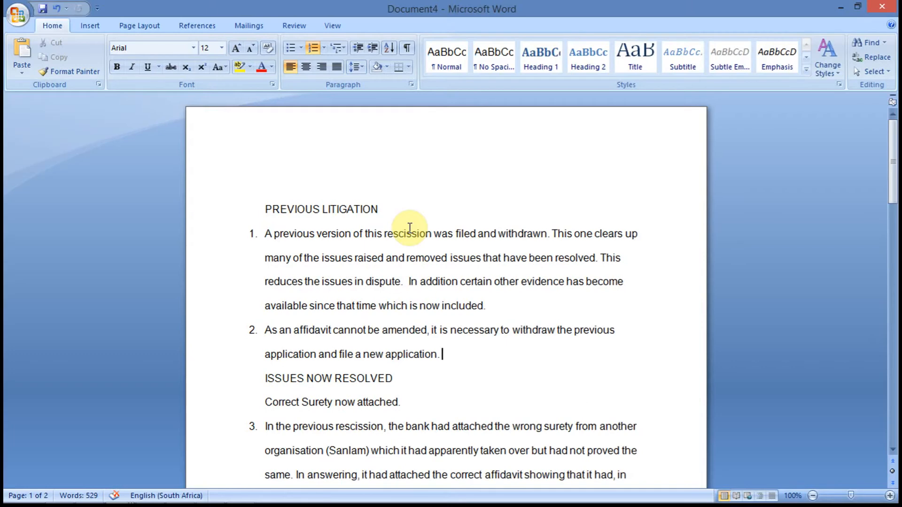
# Step through the headings and paragraphs following item 2 in the document.
pyautogui.click(377, 378)
pyautogui.press('Down')
pyautogui.press('Down')
pyautogui.press('Down')
pyautogui.press('Down')
pyautogui.press('Down')
pyautogui.press('Down')
pyautogui.press('Down')
pyautogui.press('Down')
pyautogui.press('Down')
pyautogui.press('Down')
pyautogui.press('Down')
pyautogui.press('Down')
pyautogui.press('Down')
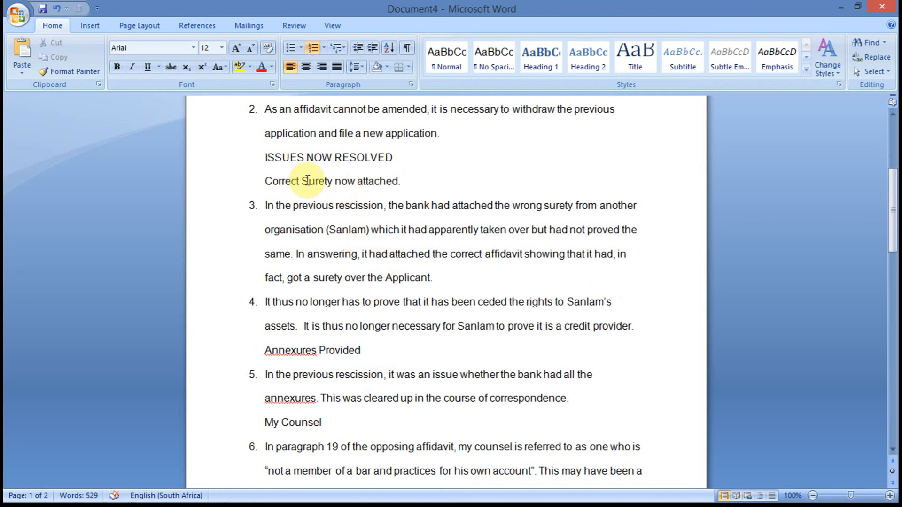
pyautogui.click(319, 350)
# Consult the affidavit PDF's section on the applicant being a credit provider, then return.
pyautogui.hotkey('alt', 'Tab')
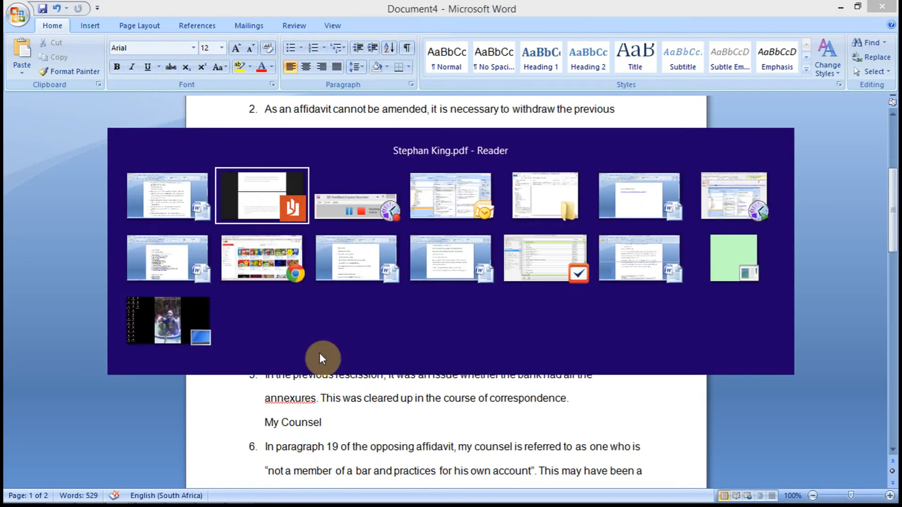
pyautogui.scroll(-10, 322, 358)
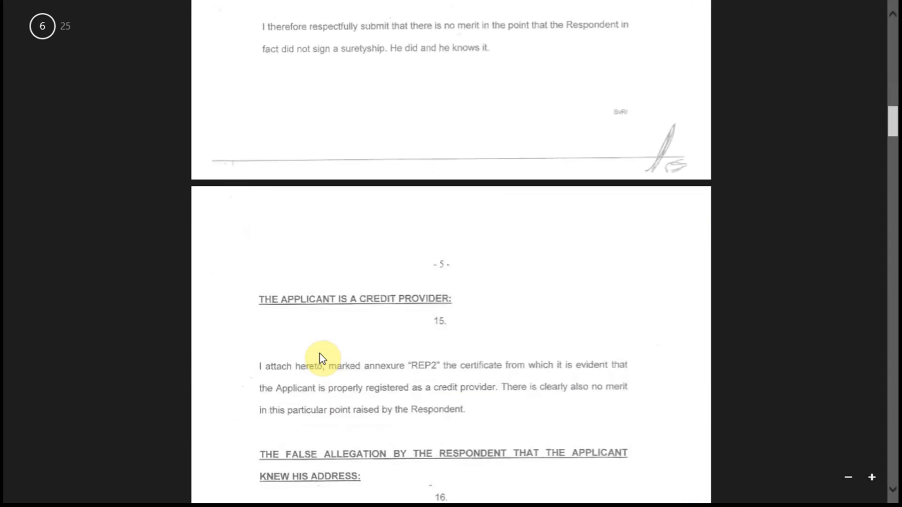
pyautogui.scroll(8, 322, 358)
pyautogui.hotkey('alt', 'Tab')
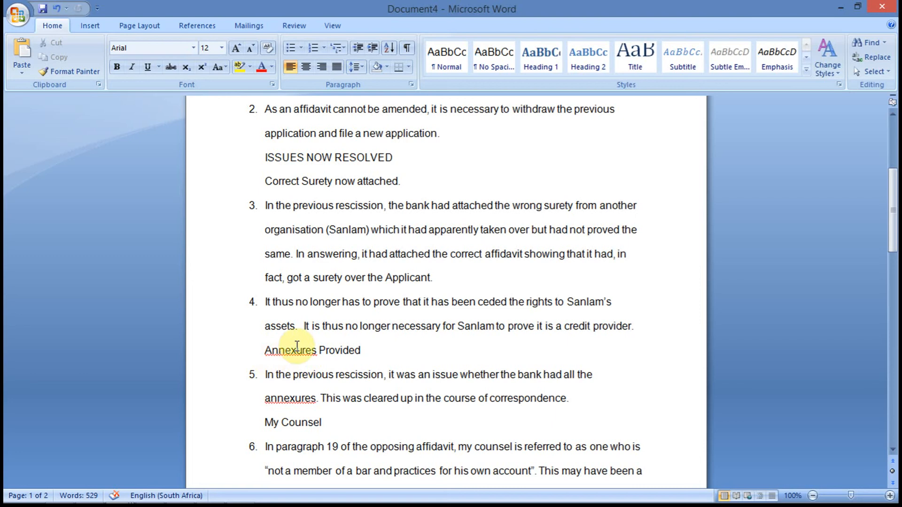
# Move through the 'My Counsel' section and its paragraph 6.
pyautogui.click(336, 420)
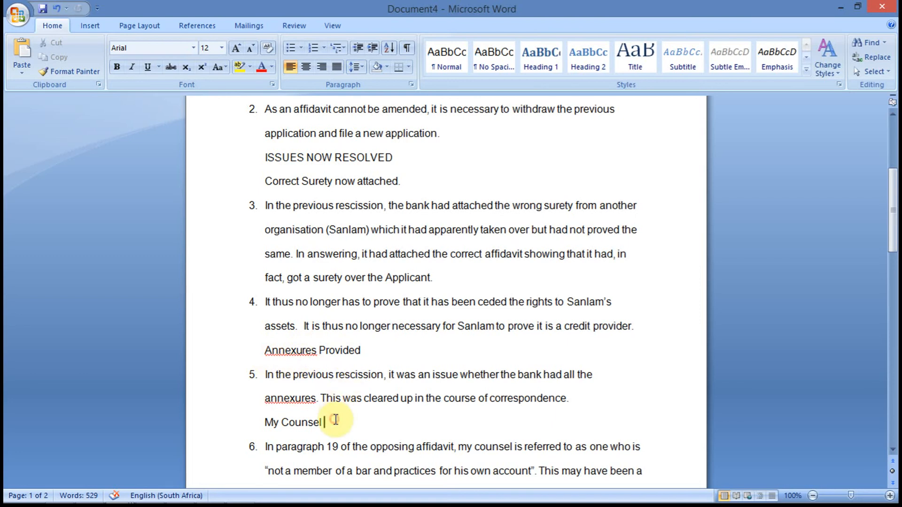
pyautogui.press('Right')
pyautogui.press('Down')
# Move down through paragraph 6 to the 'ISSUES NOT RESOLVED' and 'Quantum' section of the document.
pyautogui.press('Down')
pyautogui.press('Down')
pyautogui.press('Down')
pyautogui.press('Down')
pyautogui.press('Down')
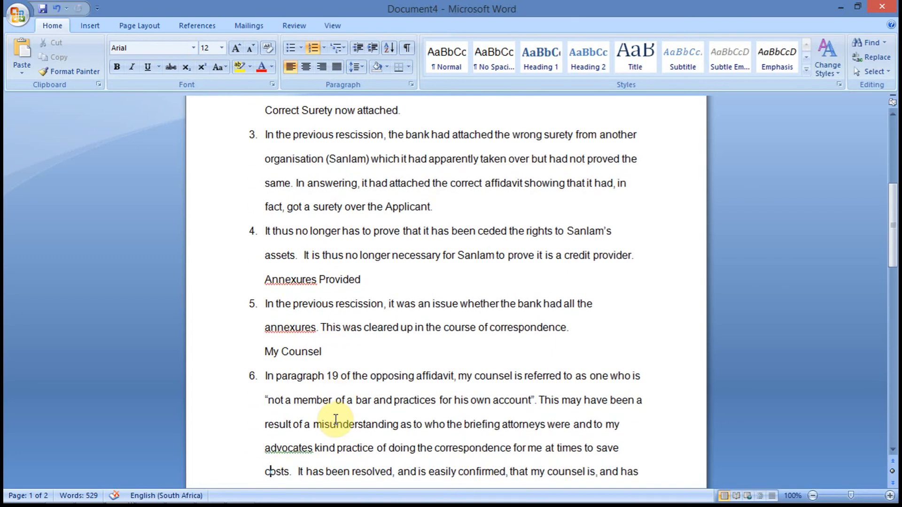
pyautogui.press('Down')
pyautogui.press('Down')
pyautogui.press('Down')
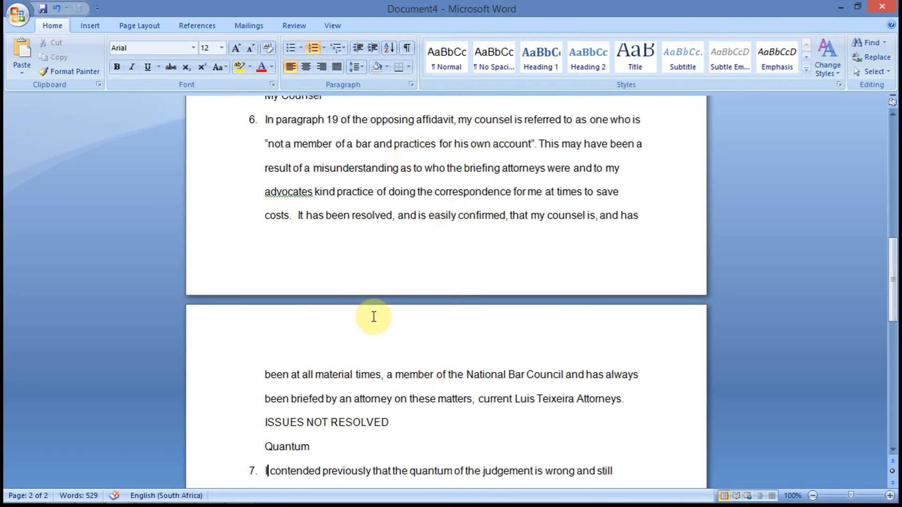
pyautogui.click(370, 446)
pyautogui.scroll(-2, 370, 446)
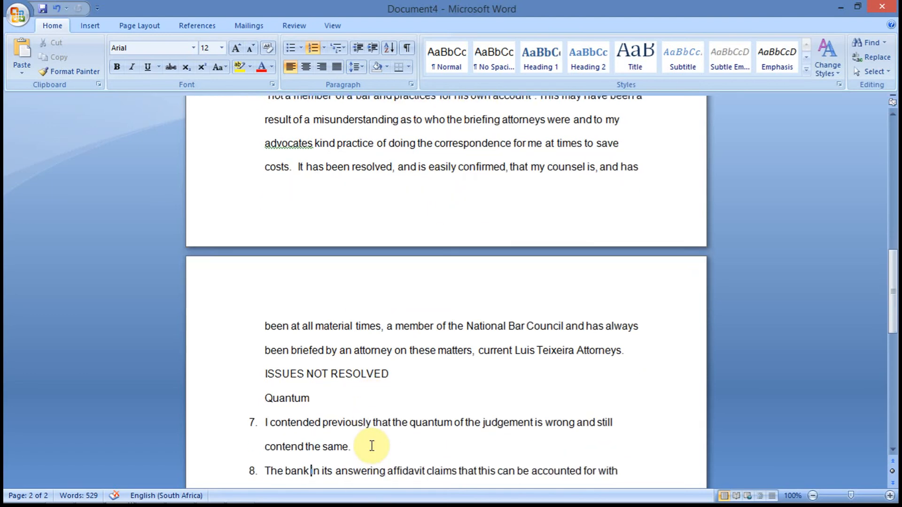
# Switch to the affidavit PDF and read the pages up to its 'Quantum allegedly incorrect' section, then return.
pyautogui.hotkey('alt', 'Tab')
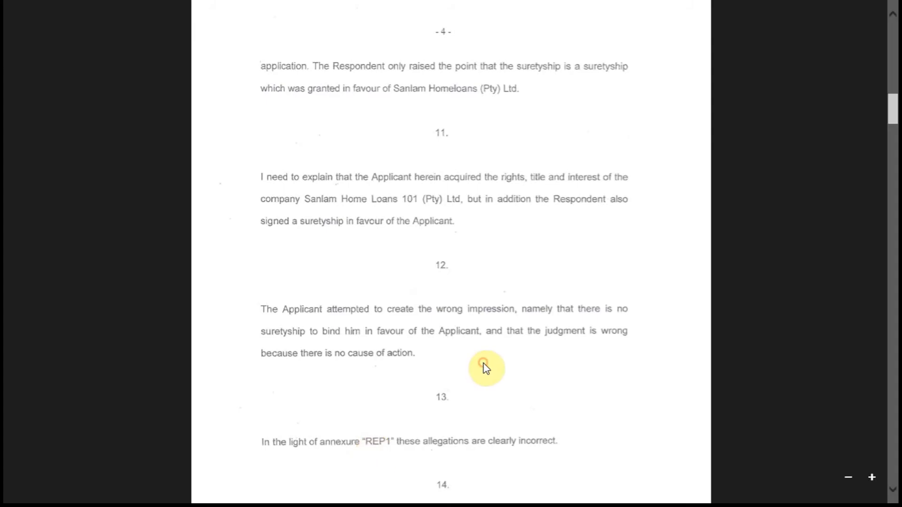
pyautogui.scroll(-15, 486, 368)
pyautogui.scroll(10, 486, 368)
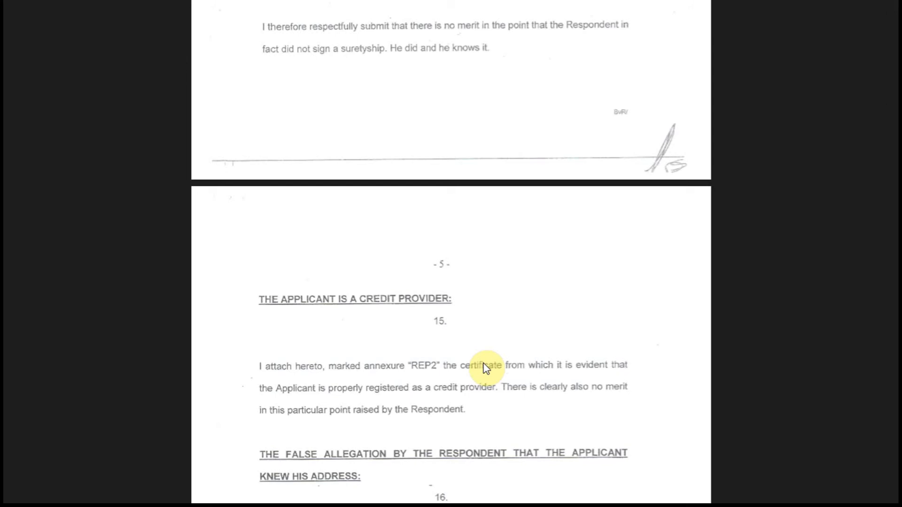
pyautogui.scroll(-10, 486, 369)
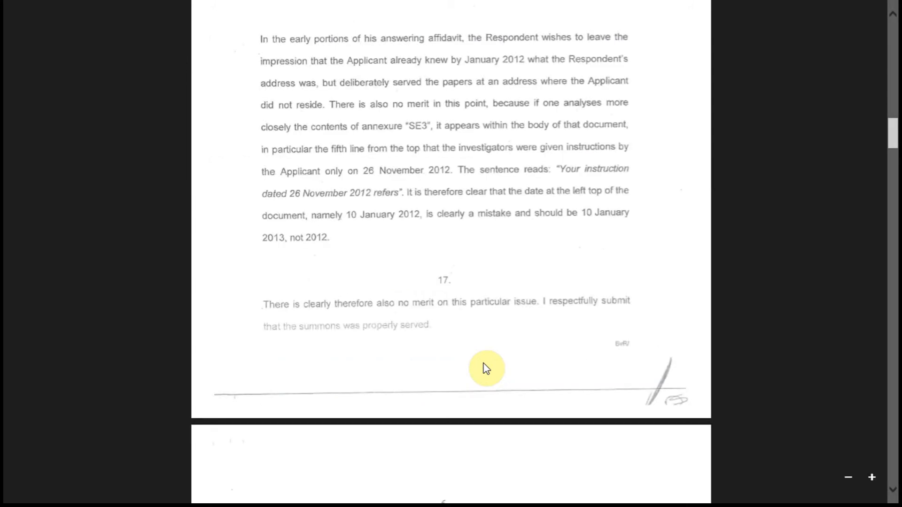
pyautogui.scroll(10, 486, 369)
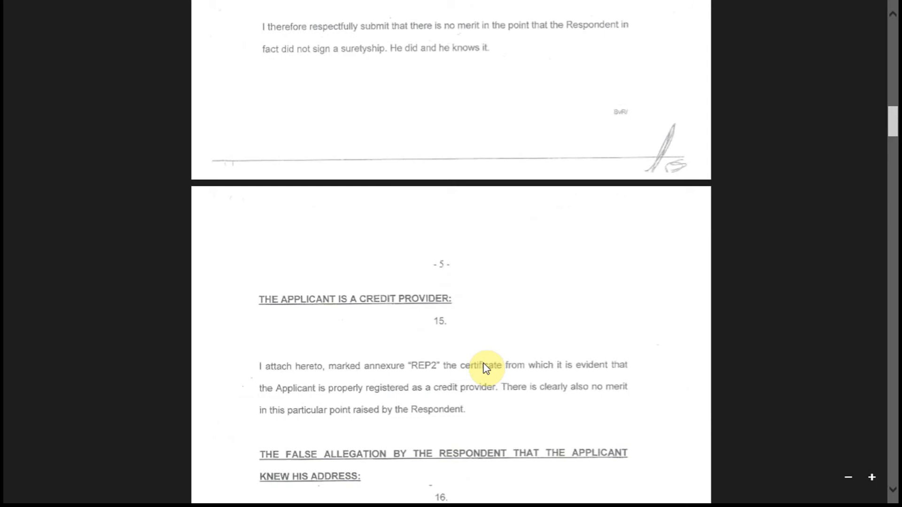
pyautogui.scroll(-10, 486, 368)
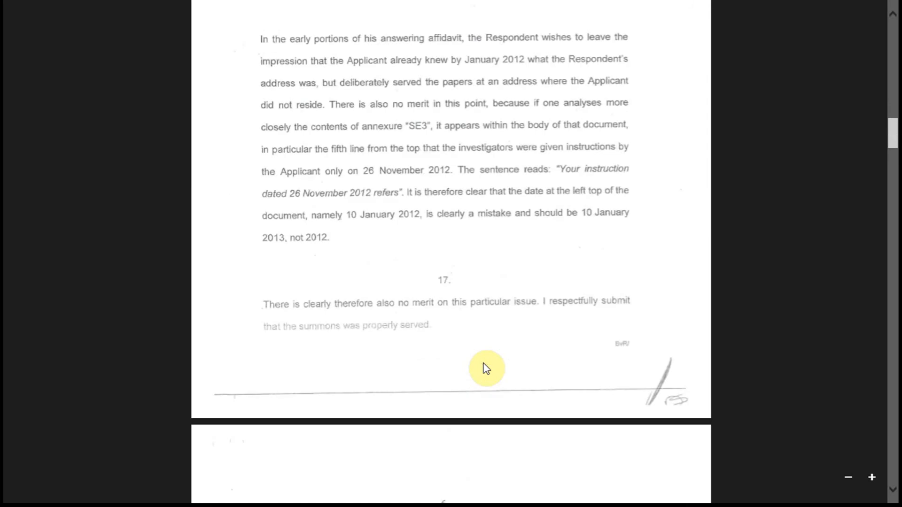
pyautogui.scroll(-10, 486, 369)
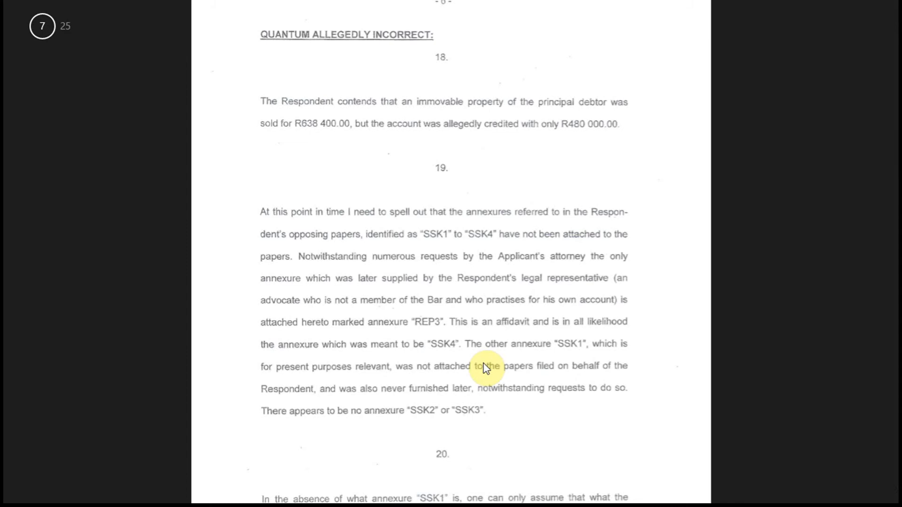
pyautogui.hotkey('alt', 'Tab')
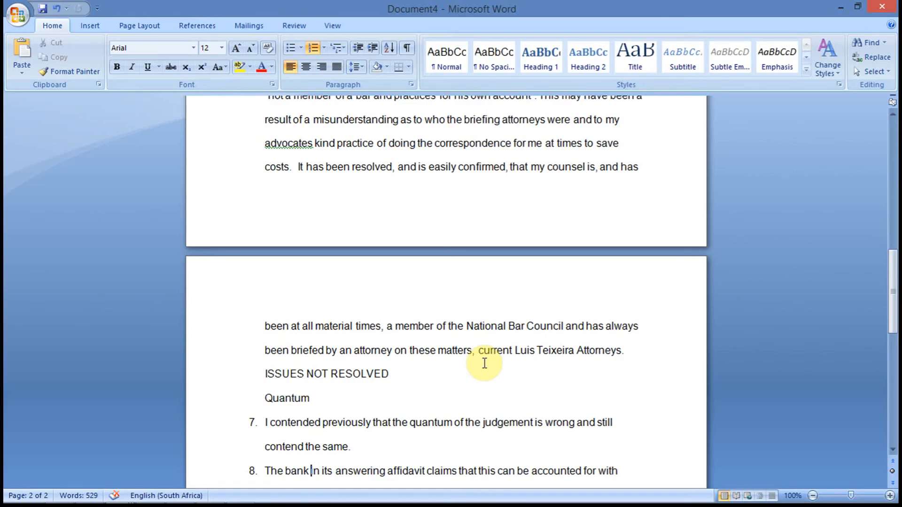
# Read through the Quantum paragraphs and the Locus Standi paragraph of the document.
pyautogui.scroll(-5, 484, 363)
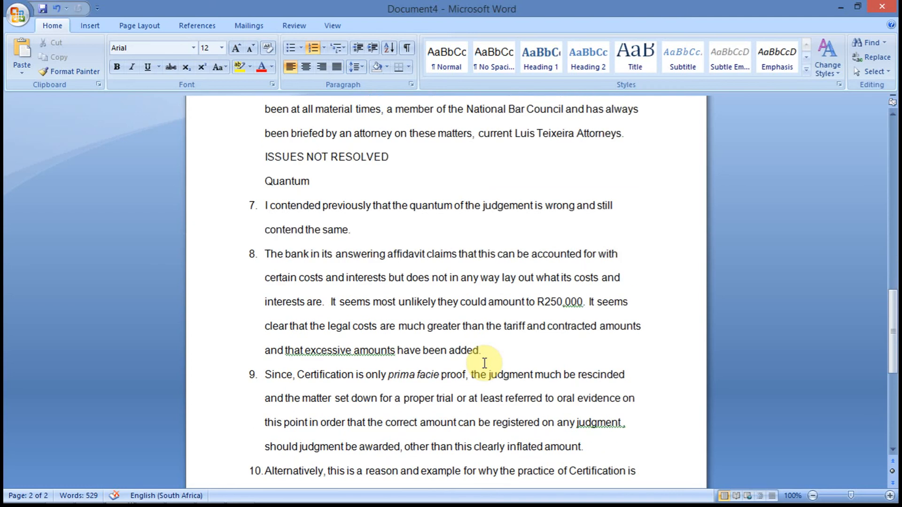
pyautogui.scroll(-1, 484, 363)
pyautogui.scroll(-3, 484, 363)
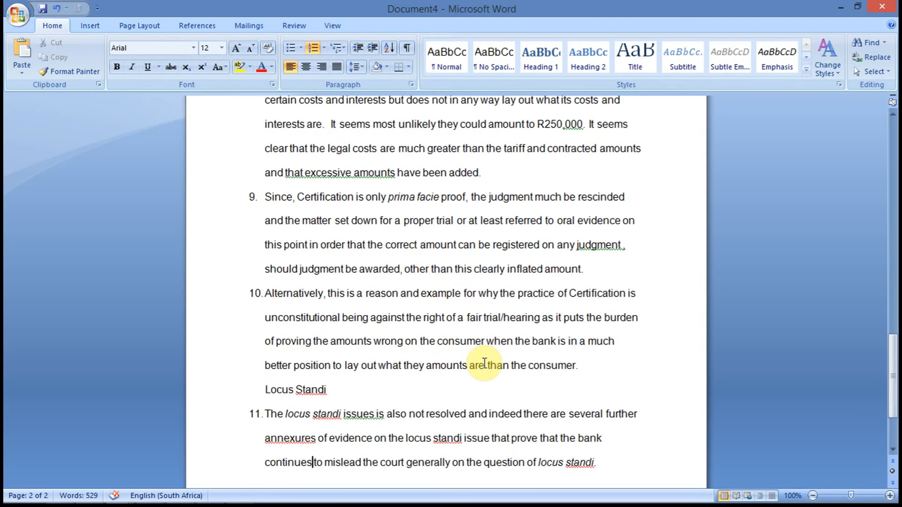
pyautogui.press('alt')
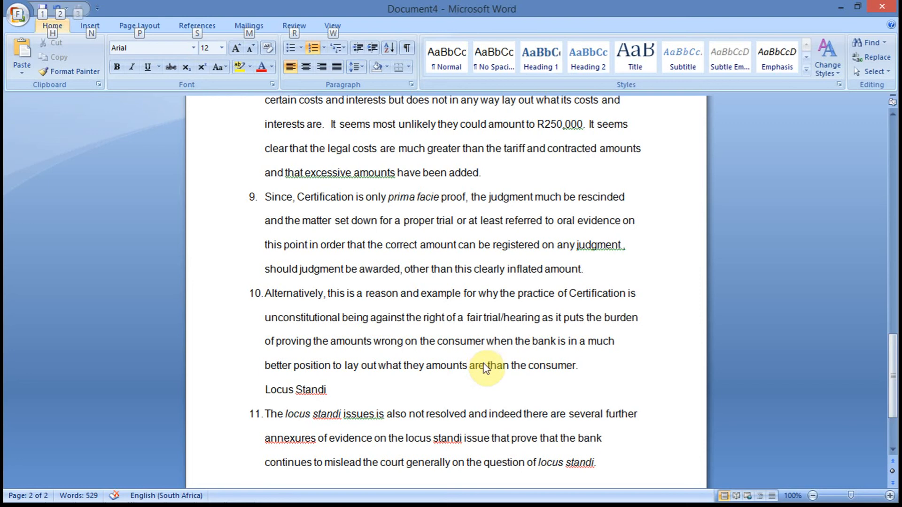
pyautogui.click(524, 294)
# Move back up through the document to the 'PREVIOUS LITIGATION' heading at its start.
pyautogui.press('Down')
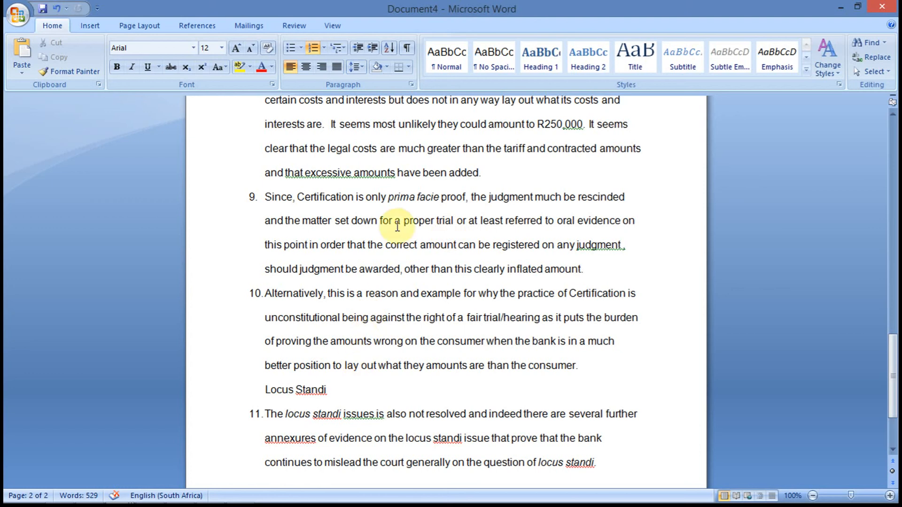
pyautogui.press('Up')
pyautogui.press('Up')
pyautogui.press('Up')
pyautogui.press('Up')
pyautogui.press('Up')
pyautogui.press('Up')
pyautogui.press('Up')
pyautogui.press('Up')
pyautogui.press('Up')
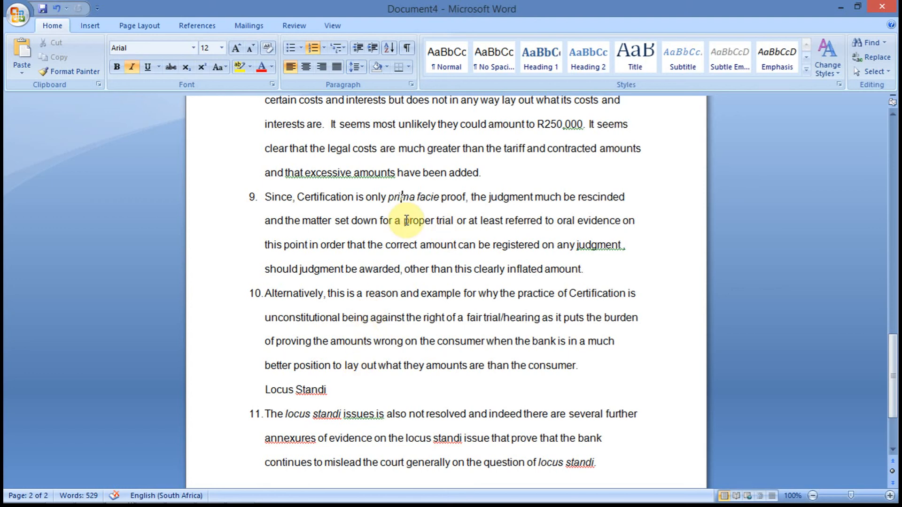
pyautogui.press('Up')
pyautogui.press('Up')
pyautogui.press('Up')
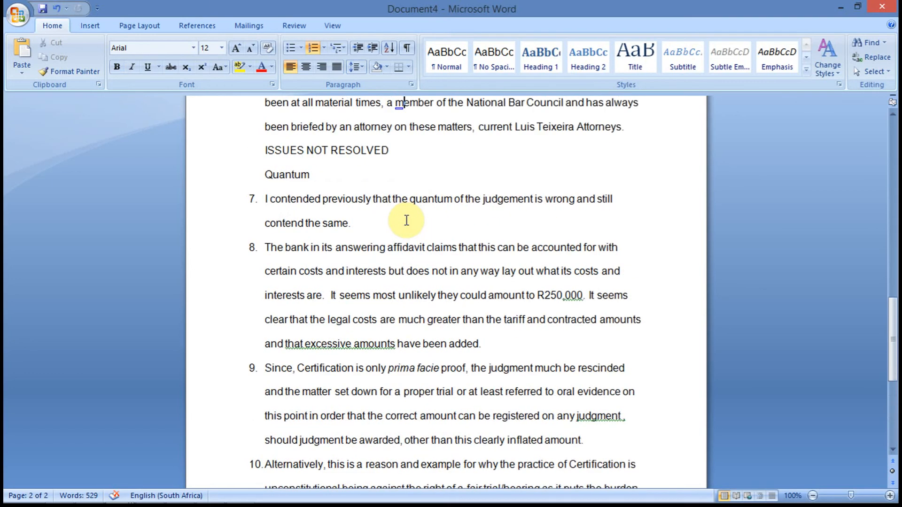
pyautogui.press('Up')
pyautogui.press('Up')
pyautogui.press('Up')
pyautogui.press('Up')
pyautogui.press('Up')
pyautogui.press('Up')
pyautogui.press('Up')
pyautogui.press('Up')
pyautogui.press('Up')
pyautogui.press('Up')
pyautogui.press('Up')
pyautogui.press('Up')
pyautogui.press('Up')
pyautogui.press('Up')
pyautogui.press('Up')
pyautogui.press('Up')
pyautogui.press('Up')
pyautogui.press('Up')
pyautogui.press('Up')
pyautogui.press('Up')
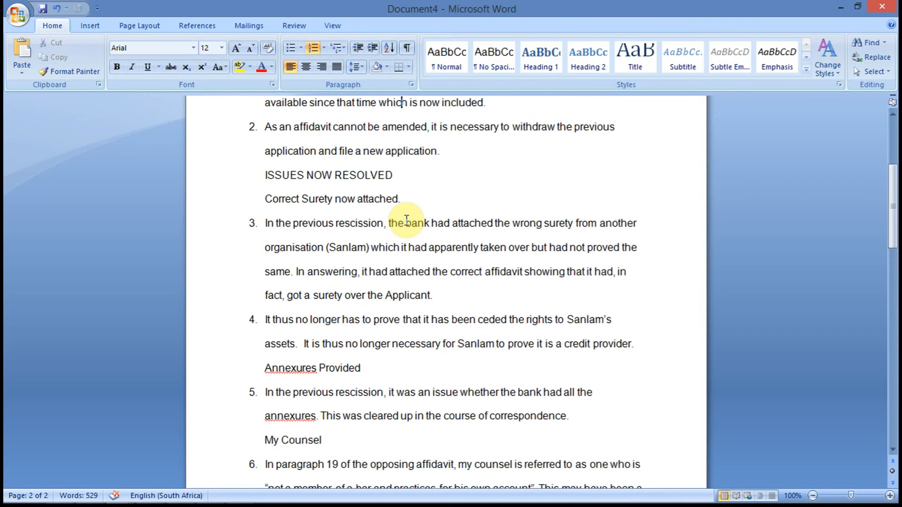
pyautogui.press('Up')
pyautogui.press('Up')
pyautogui.press('Up')
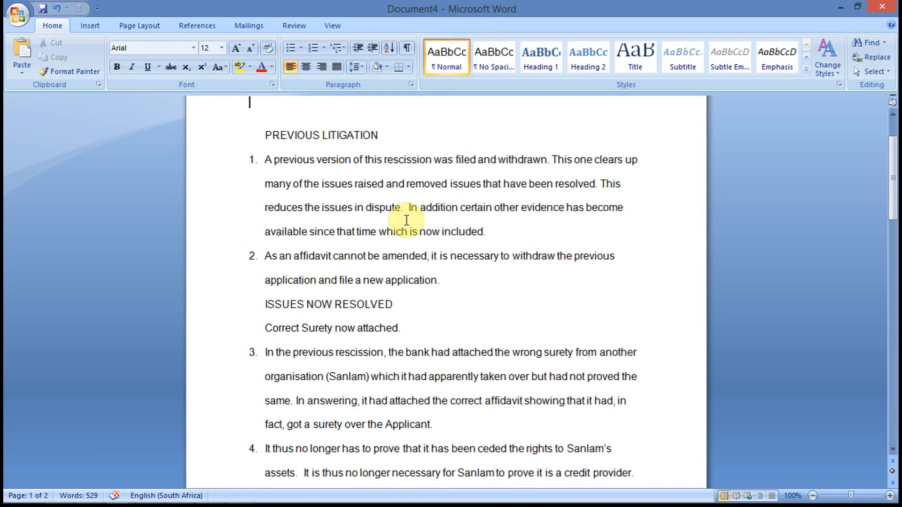
# Open the Rescission Precedent Main Judgment ABSA.docx precedent from the Drafter Documents Rescissions folder, sorting it by date modified.
pyautogui.press('alt')
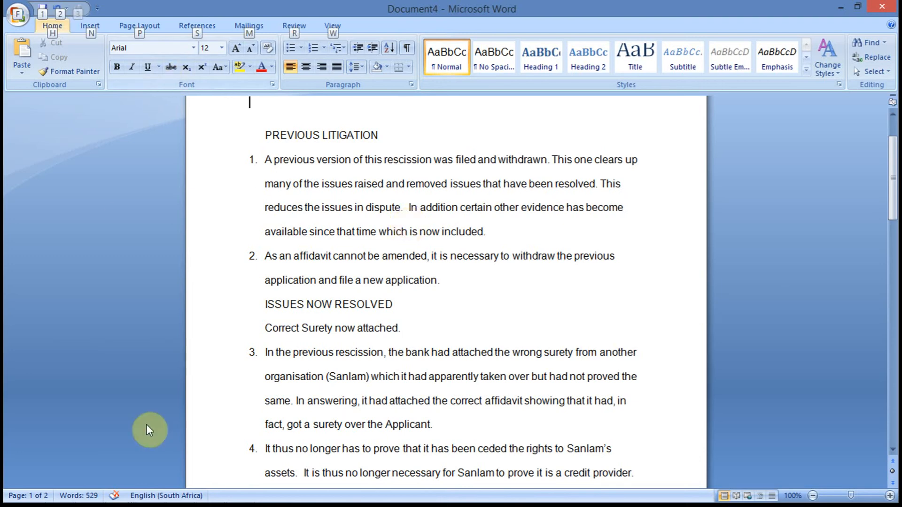
pyautogui.click(21, 498)
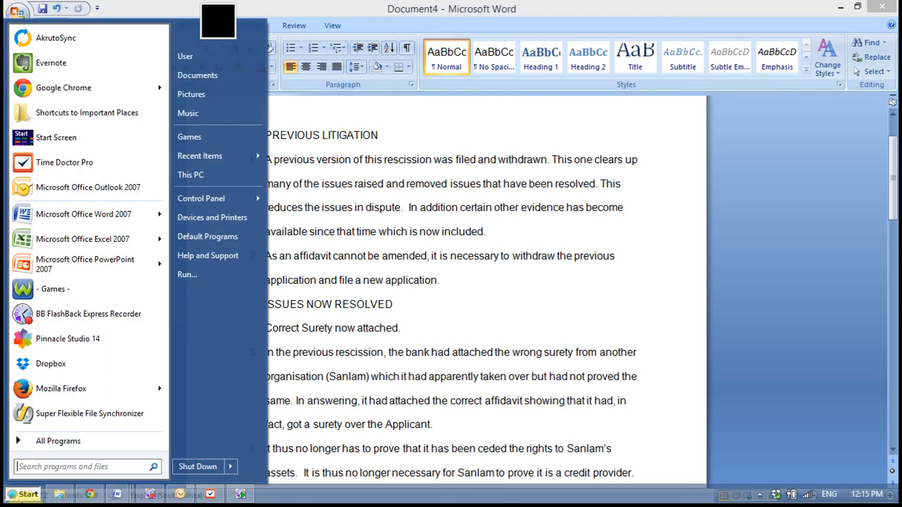
pyautogui.click(106, 120)
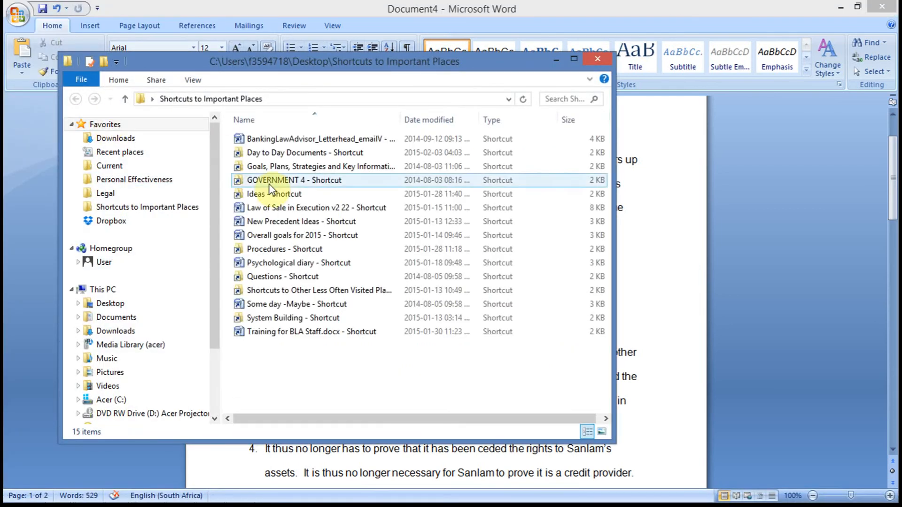
pyautogui.doubleClick(289, 153)
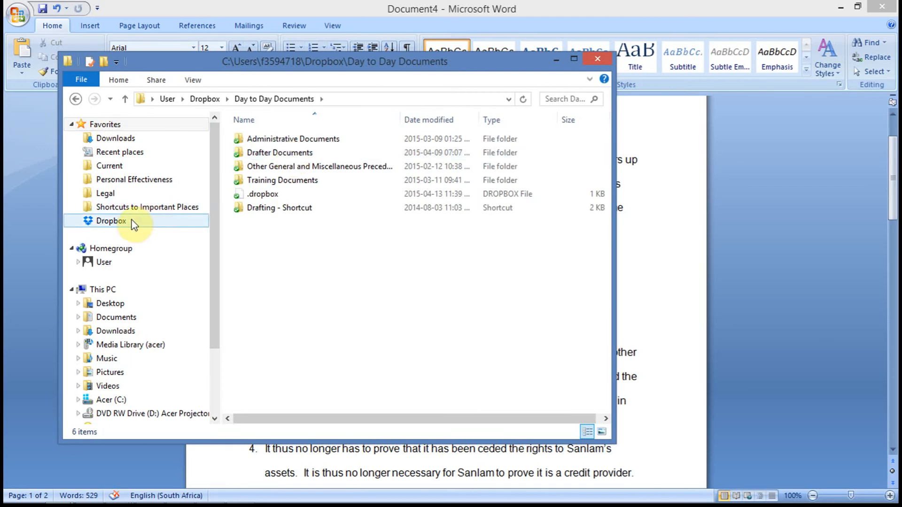
pyautogui.doubleClick(295, 154)
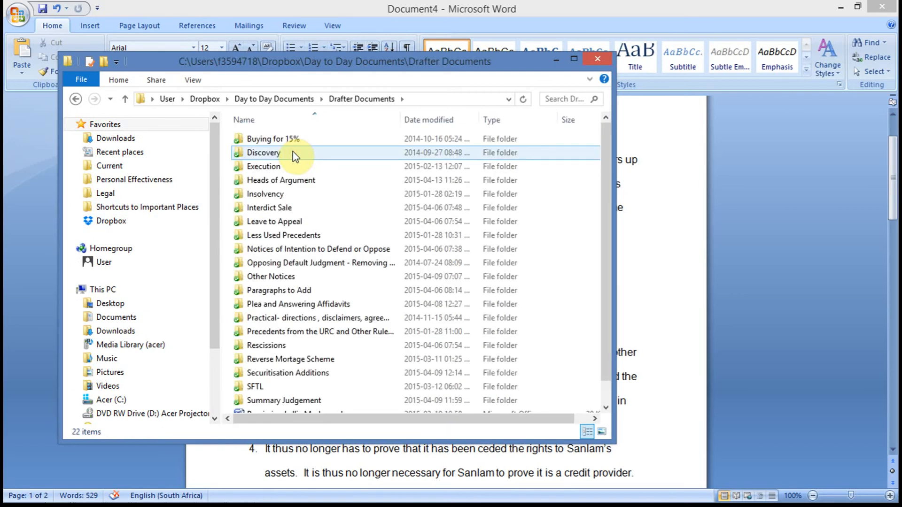
pyautogui.doubleClick(303, 348)
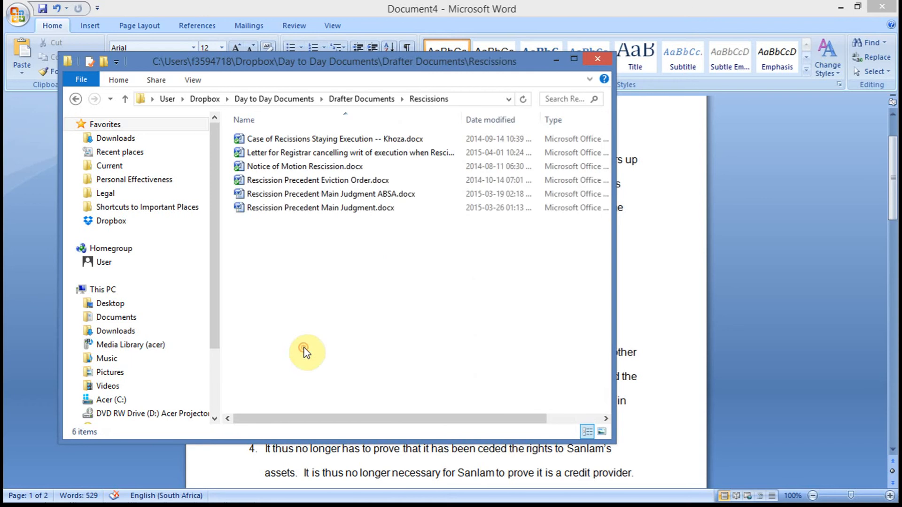
pyautogui.click(500, 120)
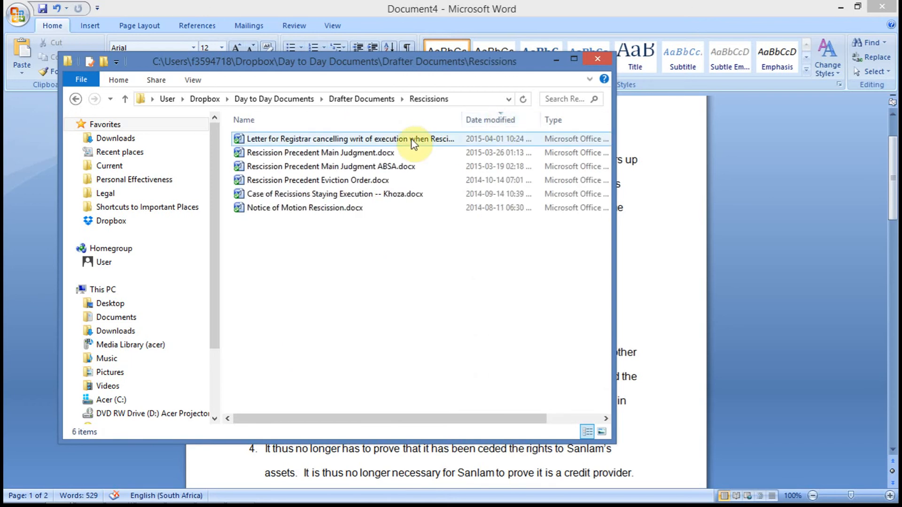
pyautogui.doubleClick(366, 170)
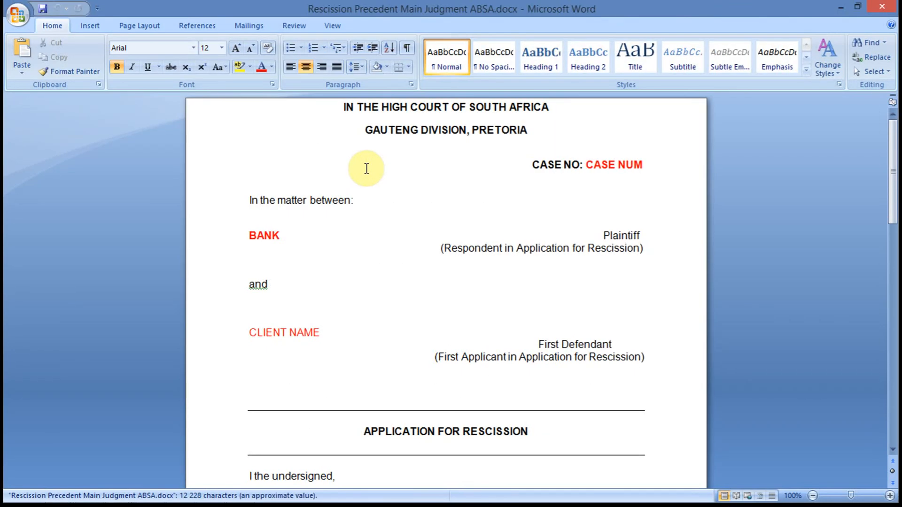
pyautogui.hotkey('alt', 'Tab')
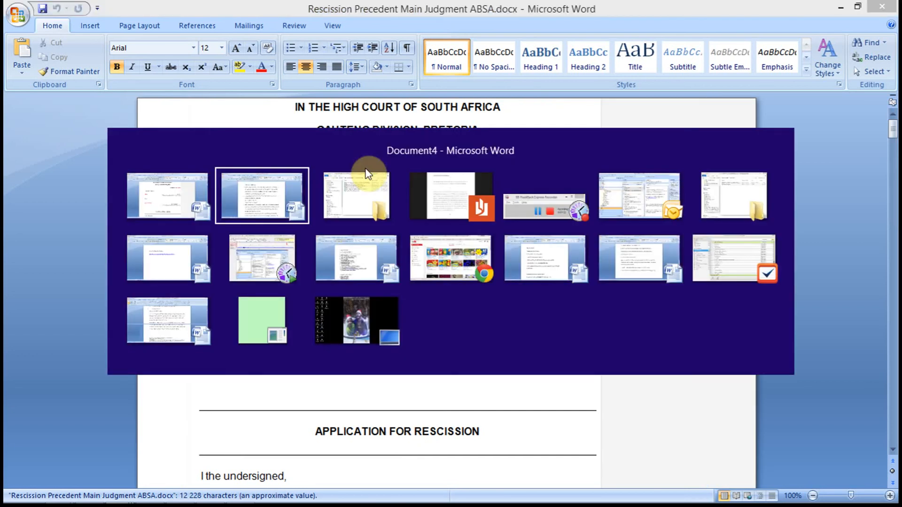
pyautogui.hotkey('alt', 'Tab')
pyautogui.hotkey('alt', 'Tab')
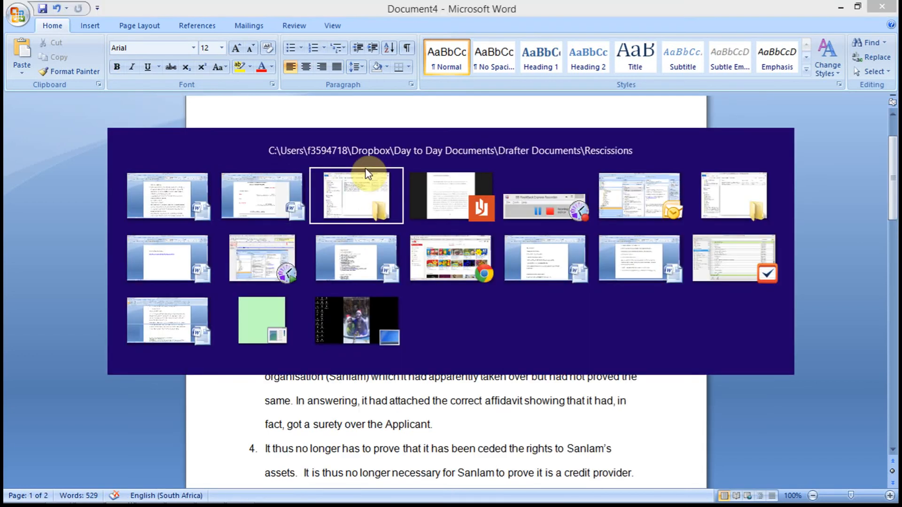
pyautogui.hotkey('alt', 'Tab')
pyautogui.hotkey('alt', 'Tab')
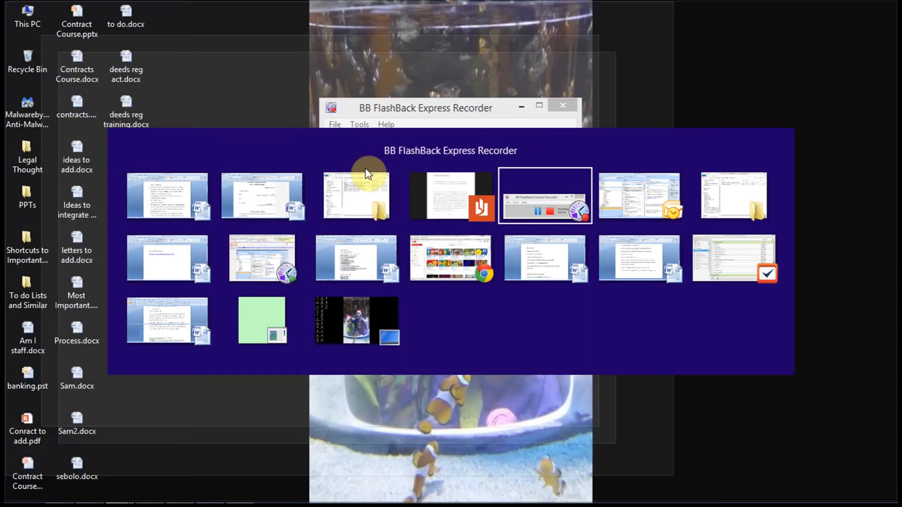
pyautogui.click(428, 150)
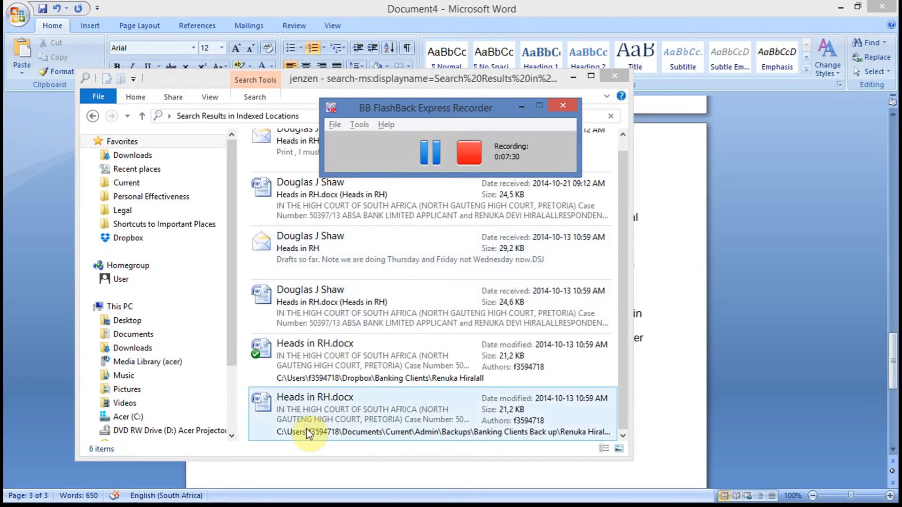
pyautogui.hotkey('alt', 'Tab')
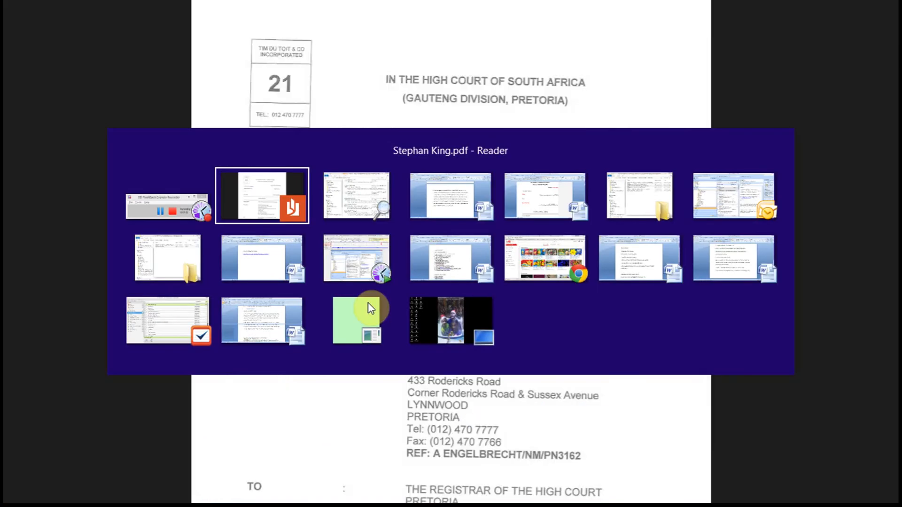
pyautogui.press('Tab')
pyautogui.press('Tab')
pyautogui.press('Tab')
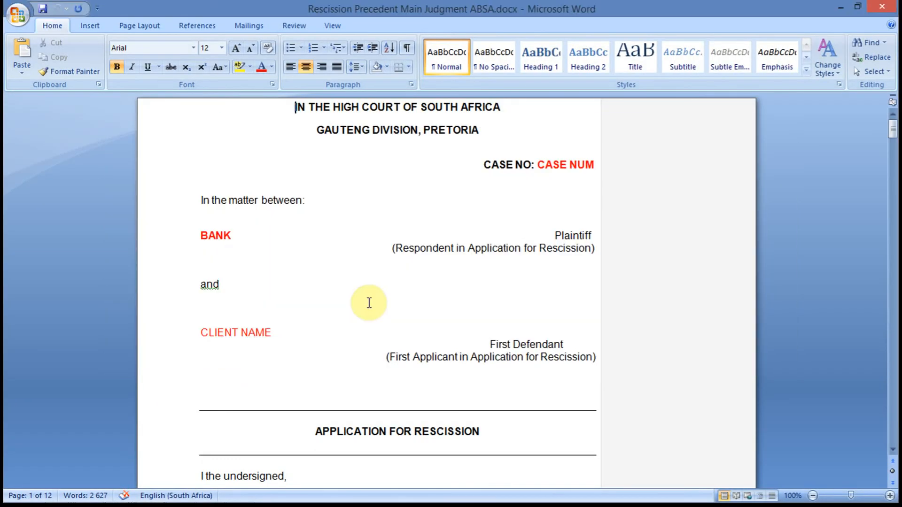
# Start saving a copy of the precedent and browse to the client's folder inside Dropbox Banking Clients.
pyautogui.press('pagedown')
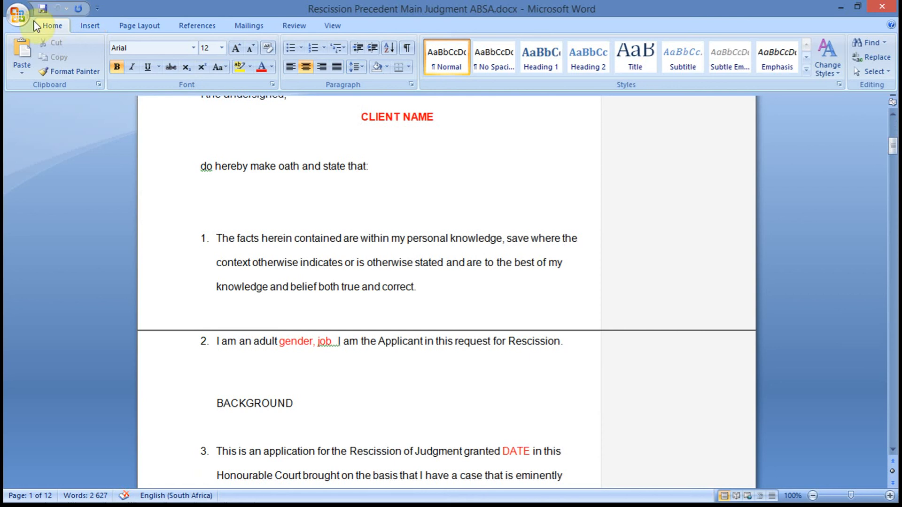
pyautogui.click(18, 15)
pyautogui.click(39, 127)
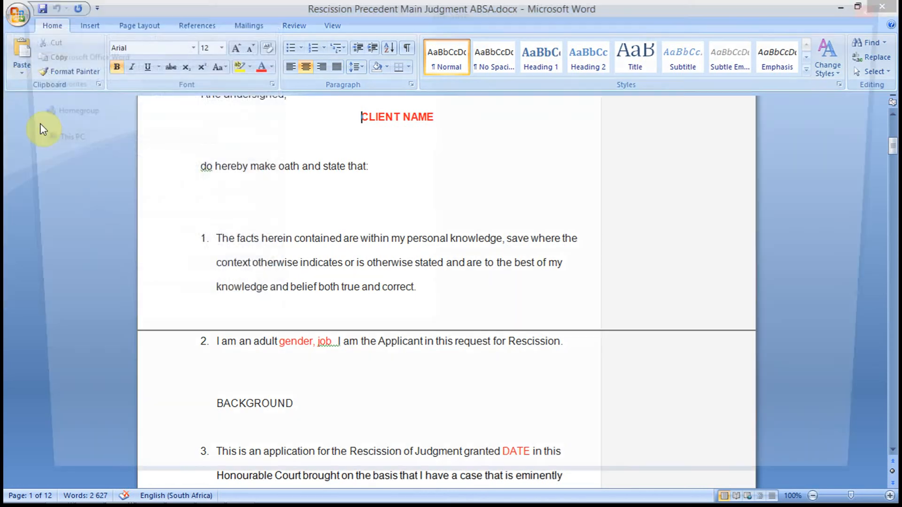
pyautogui.click(109, 204)
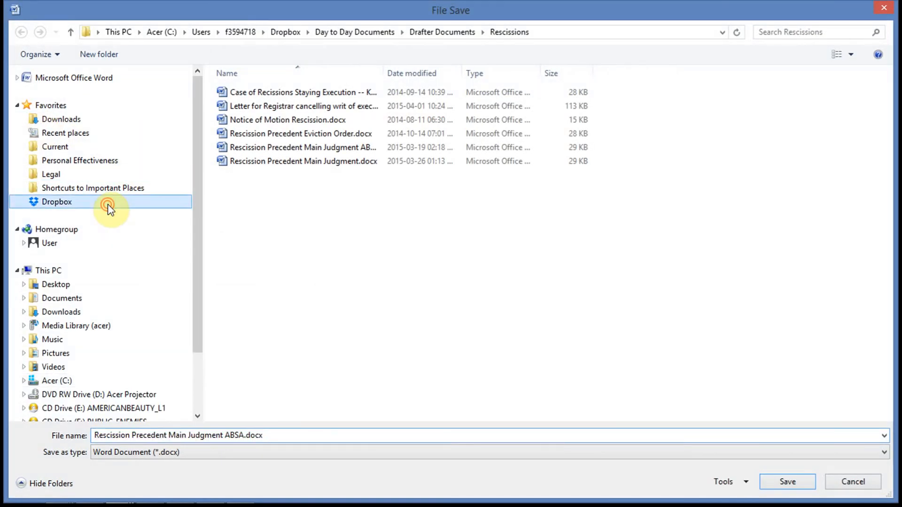
pyautogui.doubleClick(283, 96)
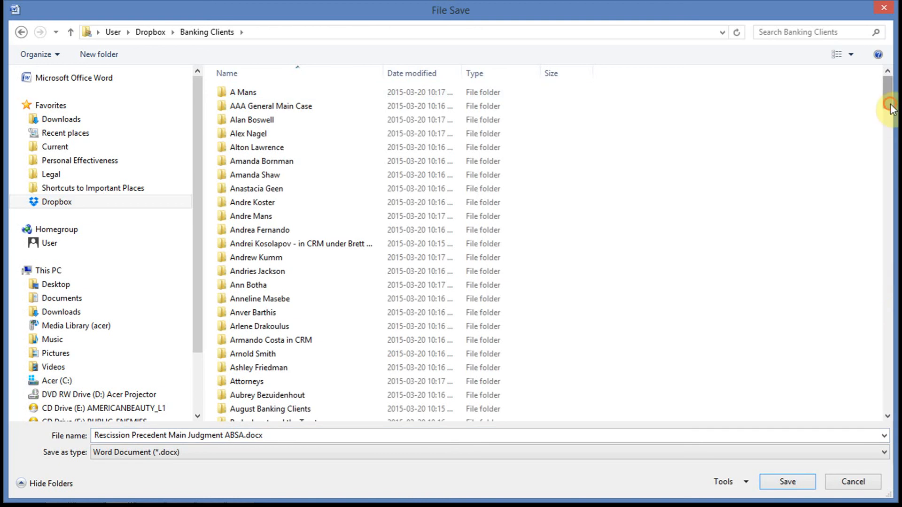
pyautogui.moveTo(890, 105); pyautogui.dragTo(895, 395)
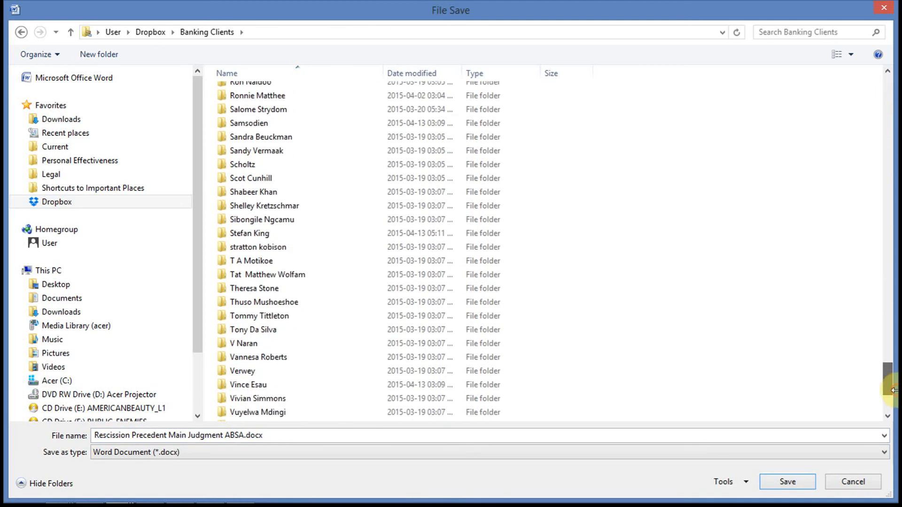
pyautogui.doubleClick(312, 234)
# Append the client's name to the file name after ABSA and save the copy there.
pyautogui.click(245, 435)
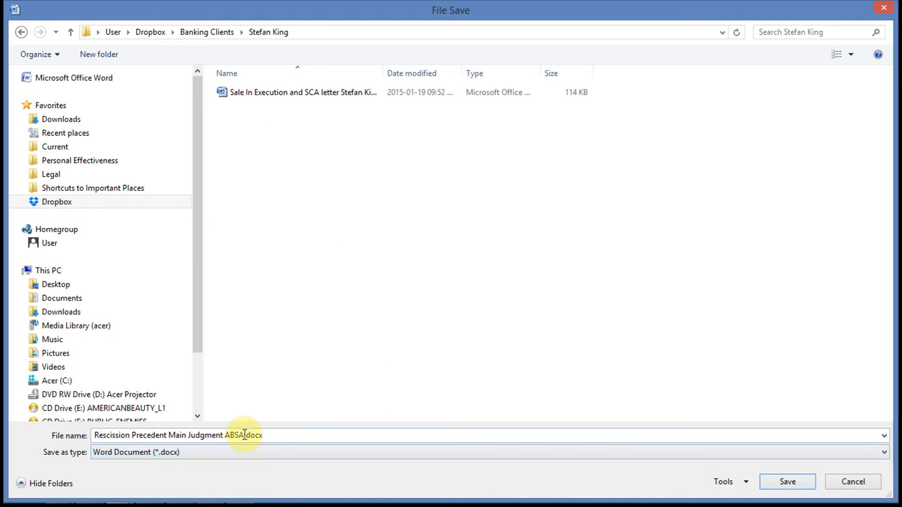
pyautogui.hotkey('ctrl', 'a')
pyautogui.press('BackSpace')
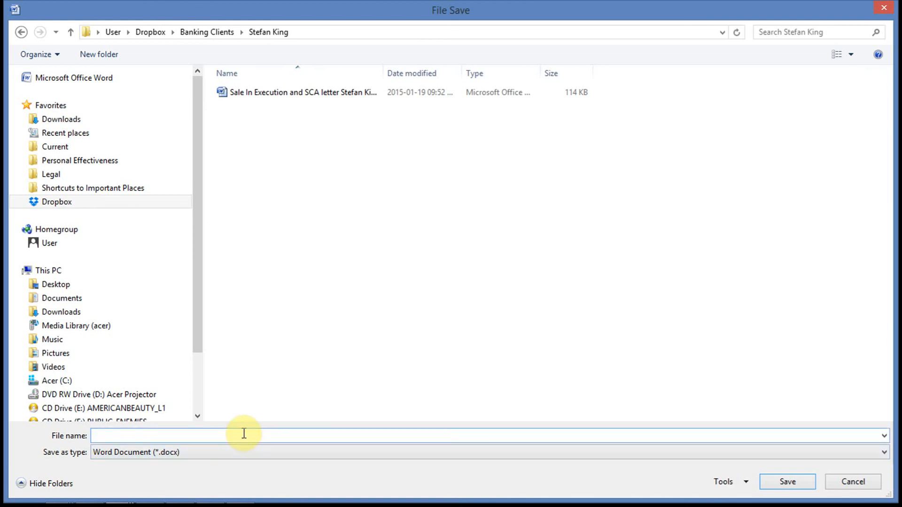
pyautogui.hotkey('ctrl', 'z')
pyautogui.click(244, 435)
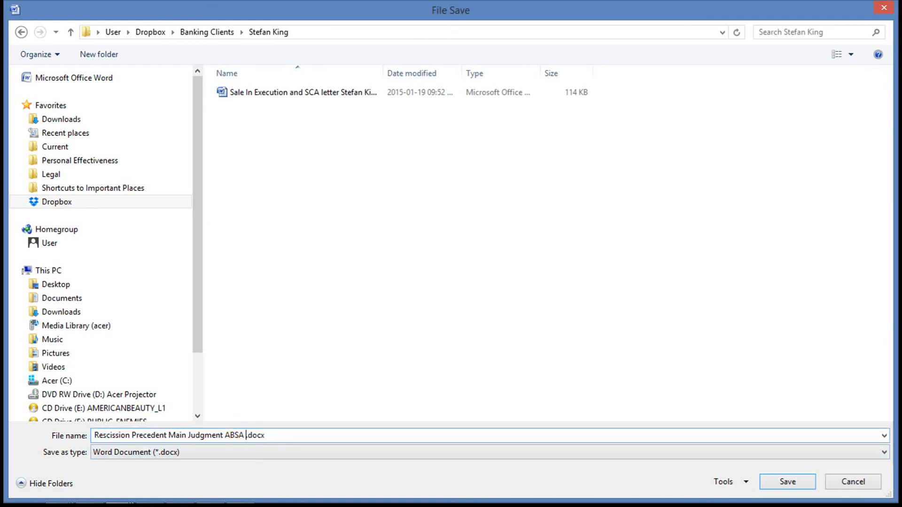
pyautogui.press('Return')
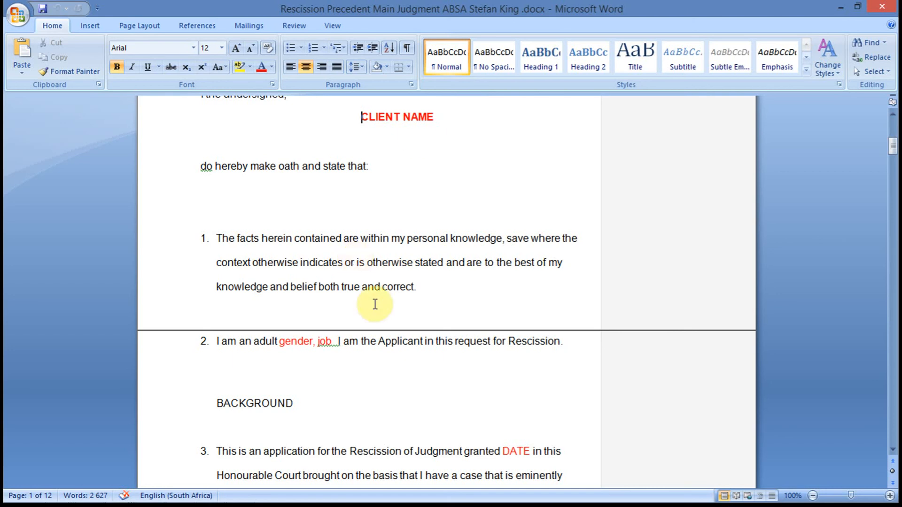
# Switch to the Document4 draft and copy all its text from the PREVIOUS LITIGATION heading to the end.
pyautogui.click(342, 401)
pyautogui.press('pagedown')
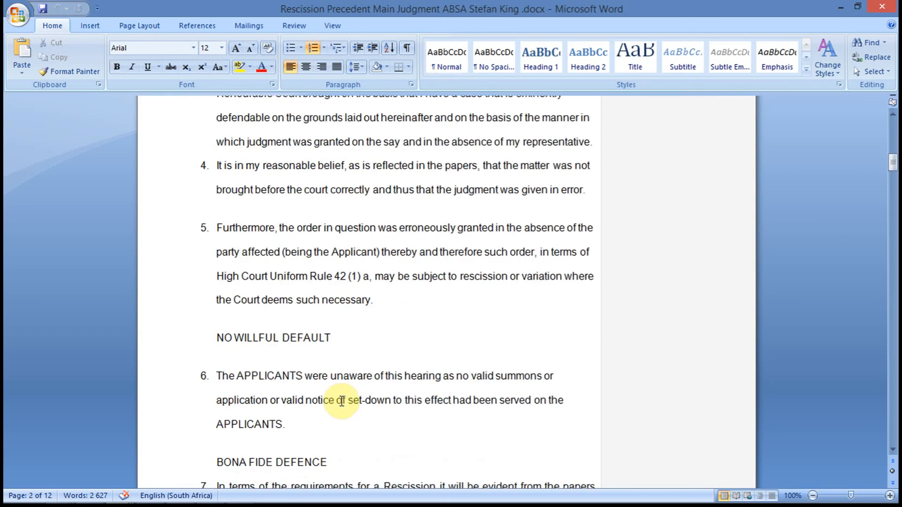
pyautogui.hotkey('alt', 'Tab')
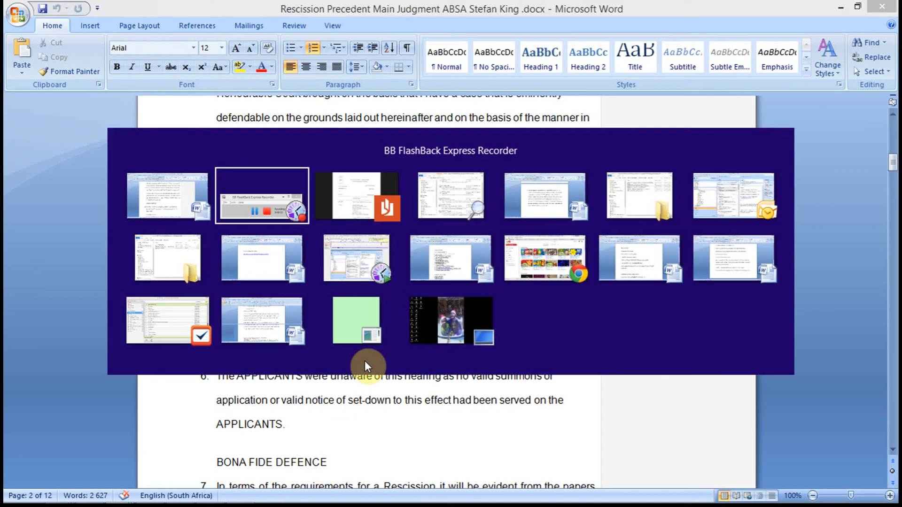
pyautogui.hotkey('alt', 'Tab')
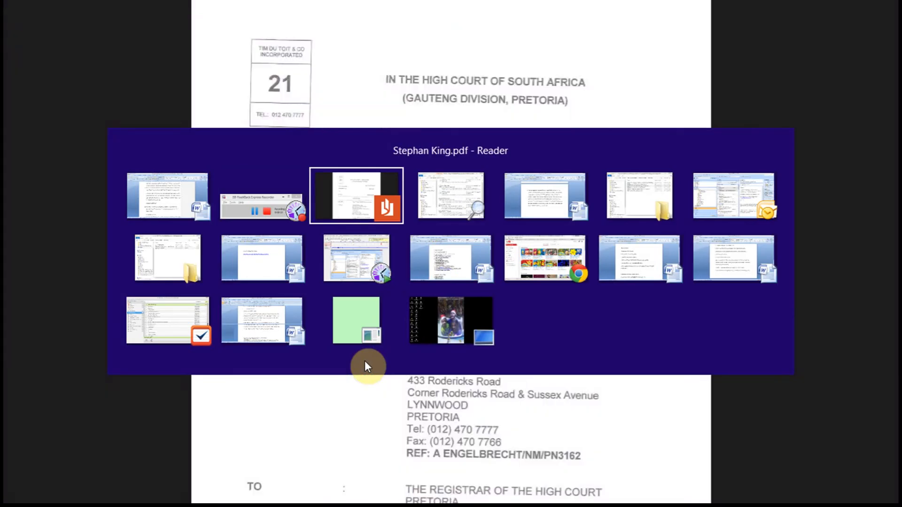
pyautogui.hotkey('alt', 'Tab')
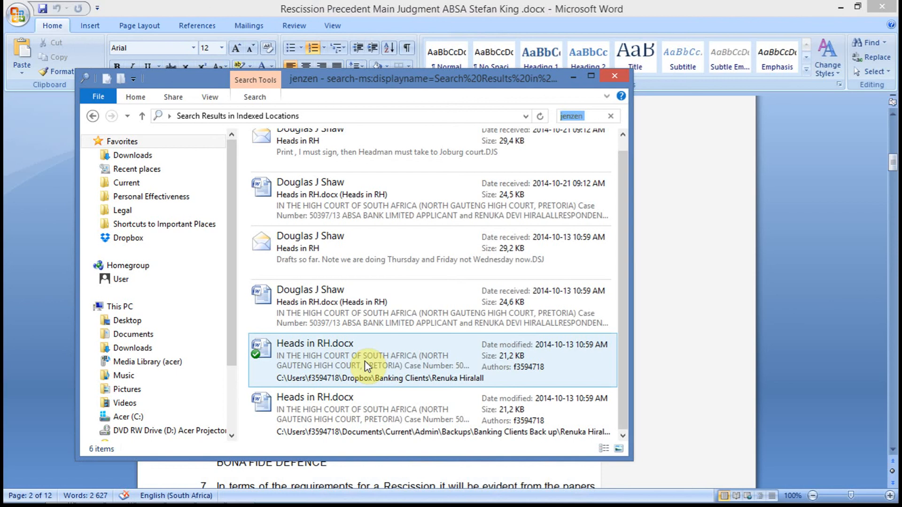
pyautogui.hotkey('alt', 'Tab')
pyautogui.hotkey('alt', 'Tab')
pyautogui.hotkey('alt', 'Tab')
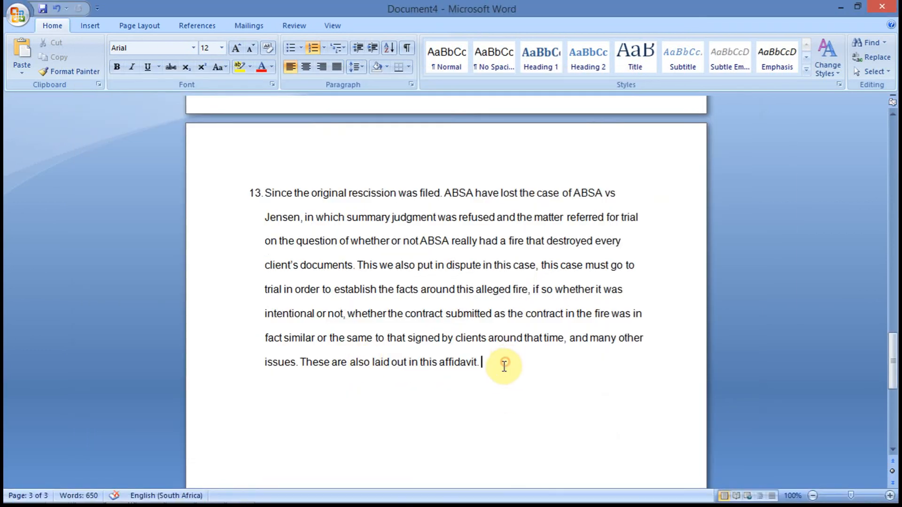
pyautogui.moveTo(506, 365); pyautogui.dragTo(263, 192)
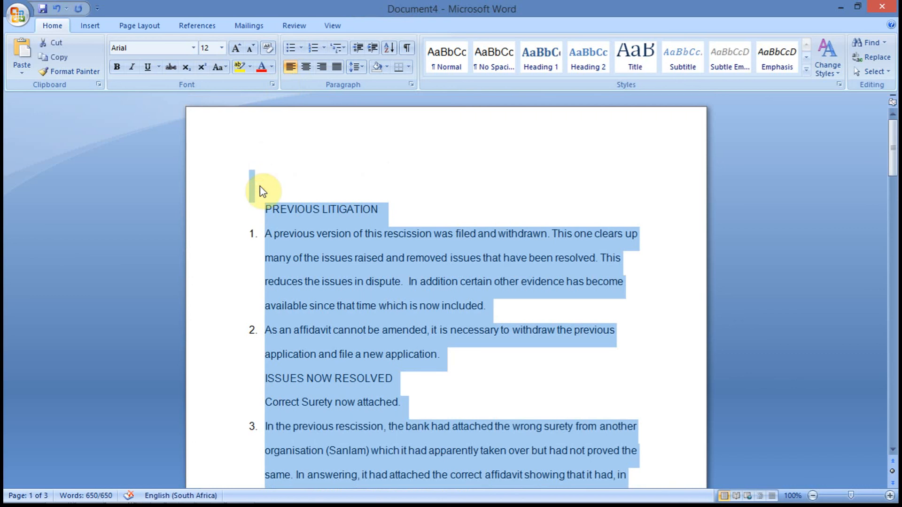
# Paste the copied draft text into the precedent on the blank line above the BACKGROUND heading.
pyautogui.hotkey('alt', 'Tab')
pyautogui.hotkey('alt', 'Tab')
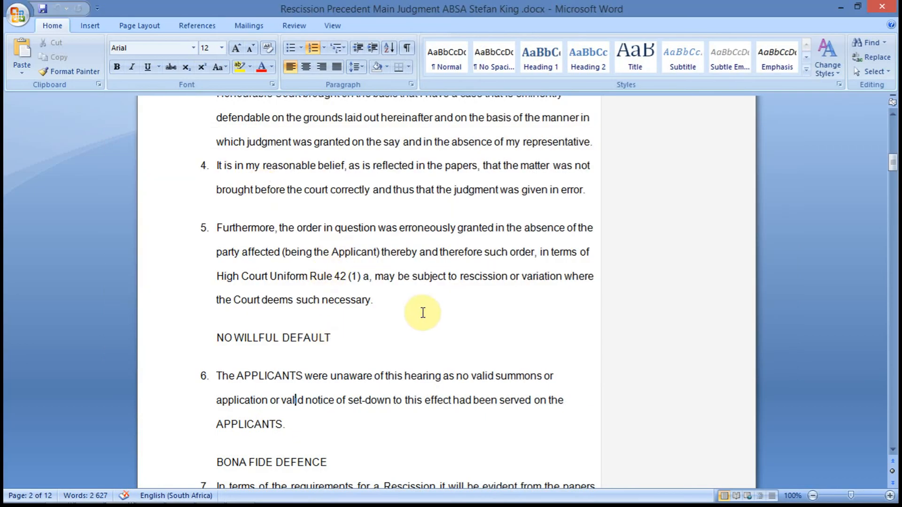
pyautogui.click(420, 304)
pyautogui.press('pageup')
pyautogui.press('pagedown')
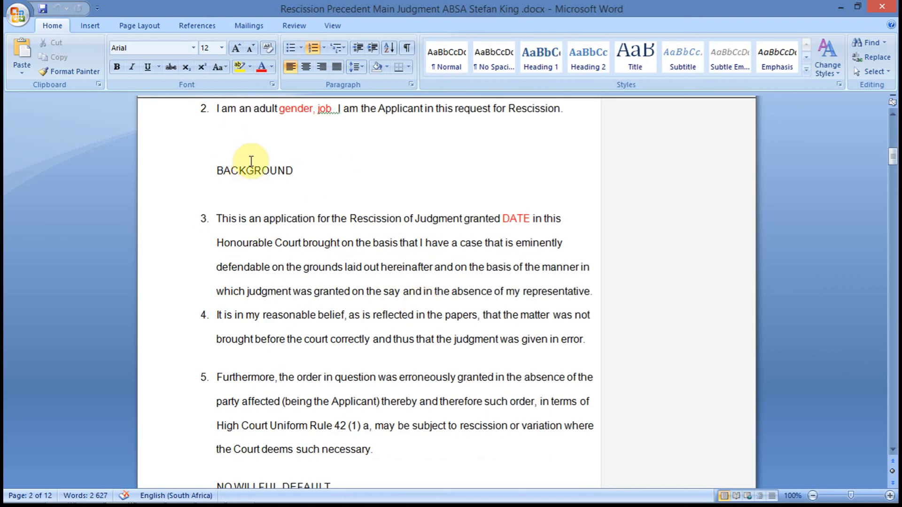
pyautogui.click(264, 143)
pyautogui.press('pageup')
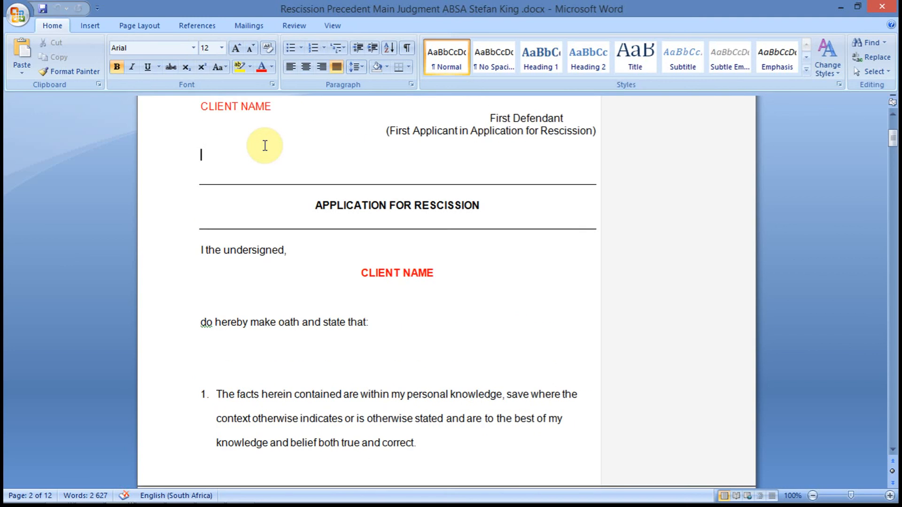
pyautogui.press('pagedown')
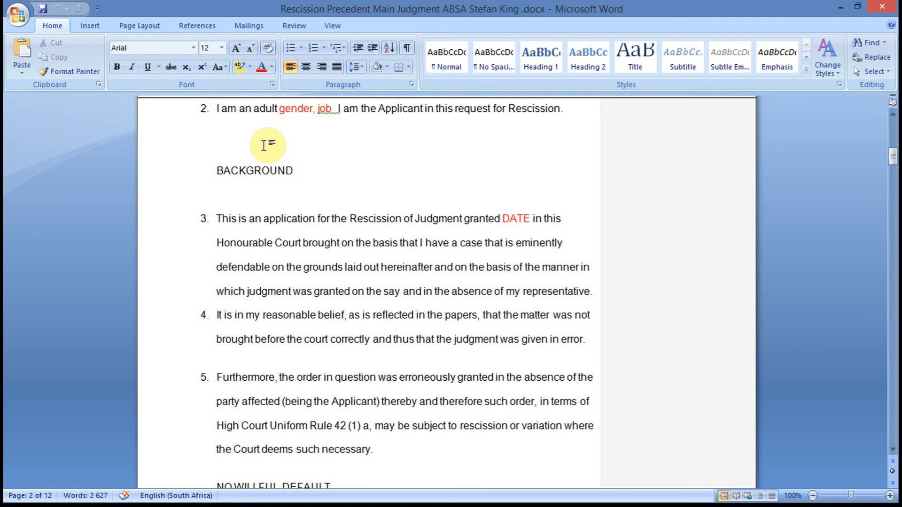
pyautogui.hotkey('ctrl', 'v')
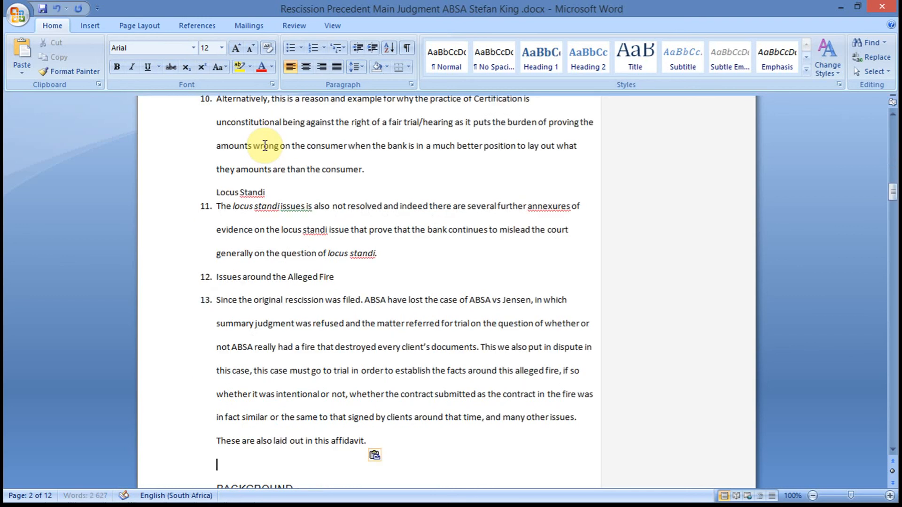
# Select the whole pasted block and set its font to Arial, 12 pt.
pyautogui.click(321, 348)
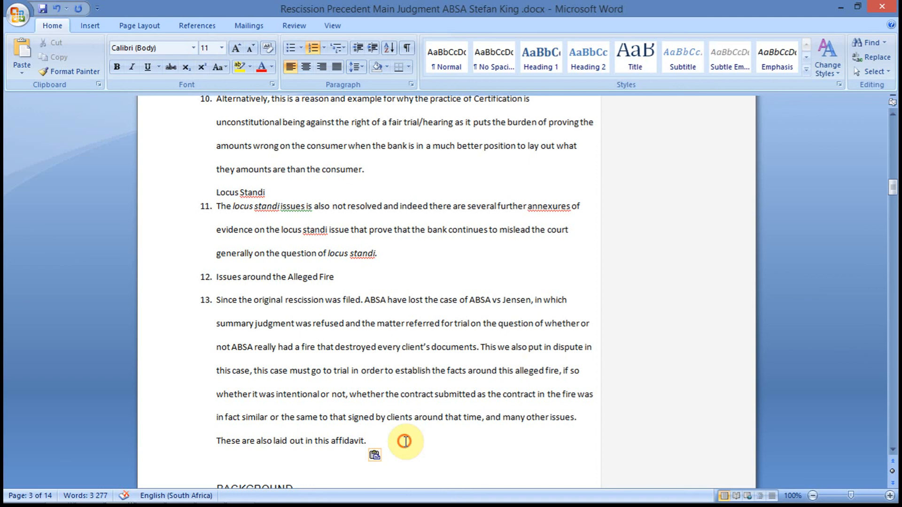
pyautogui.moveTo(402, 441); pyautogui.dragTo(216, 244)
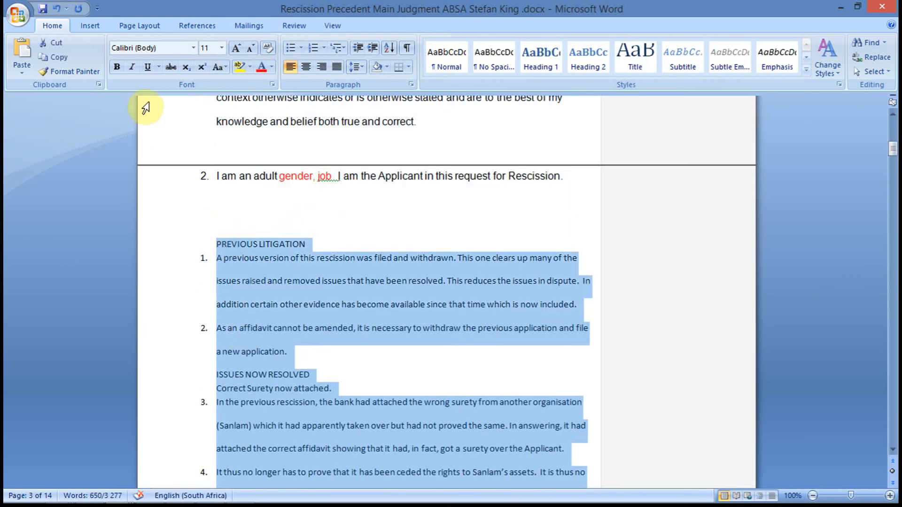
pyautogui.click(194, 48)
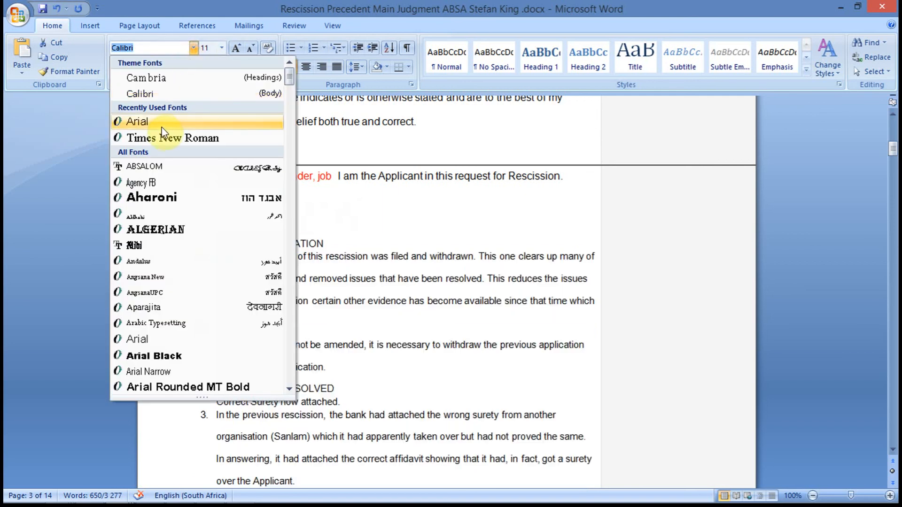
pyautogui.click(163, 125)
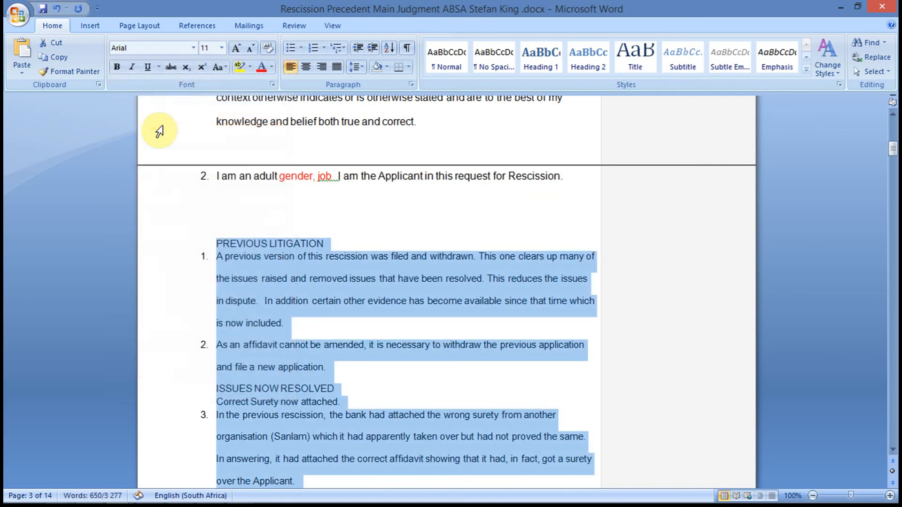
pyautogui.click(221, 47)
pyautogui.click(206, 107)
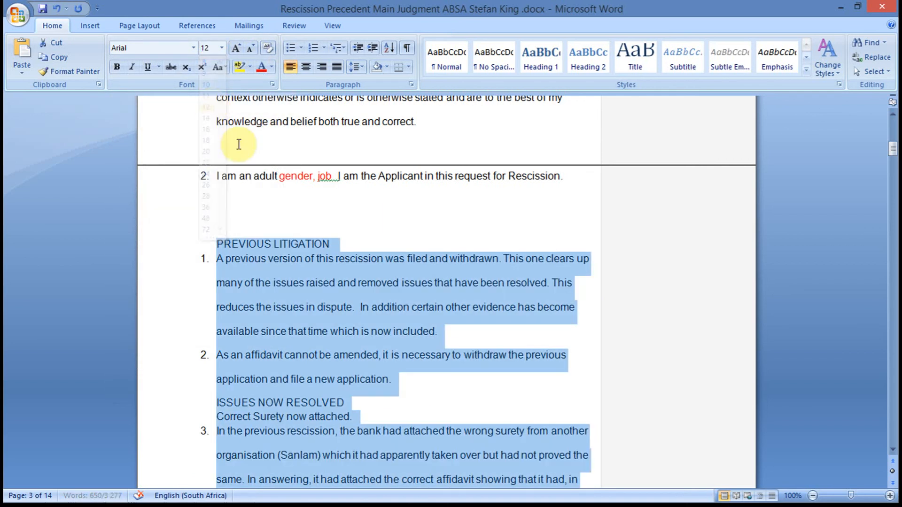
# Join the PREVIOUS LITIGATION heading and its first paragraph into the main numbering as paragraphs 3 and 4.
pyautogui.click(214, 257)
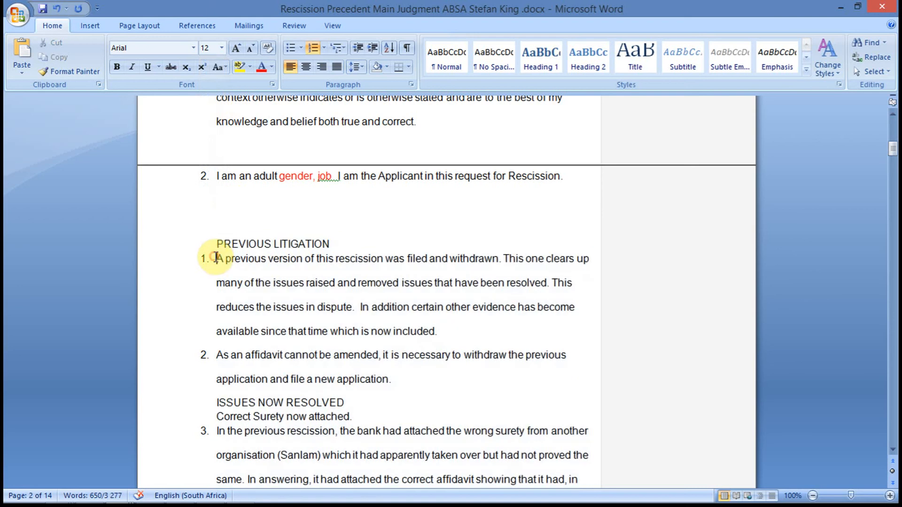
pyautogui.click(215, 246)
pyautogui.press('BackSpace')
pyautogui.press('BackSpace')
pyautogui.press('BackSpace')
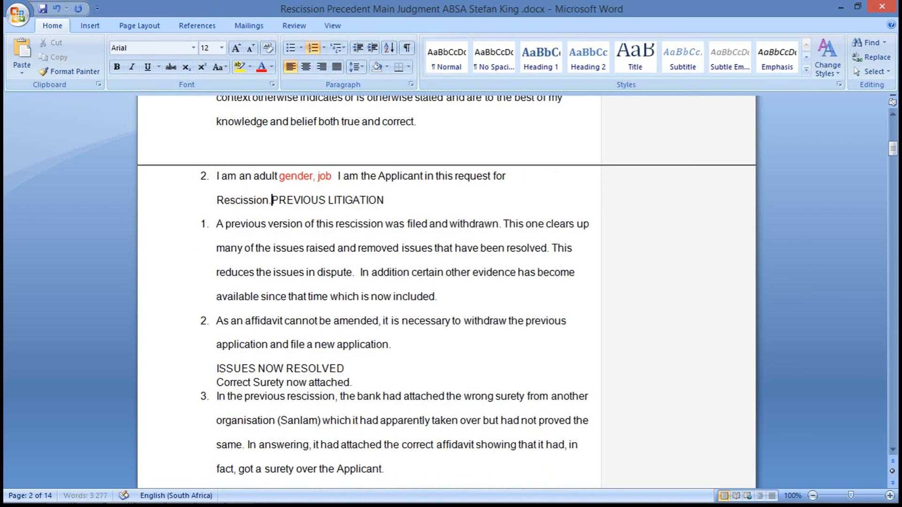
pyautogui.press('Return')
pyautogui.click(215, 238)
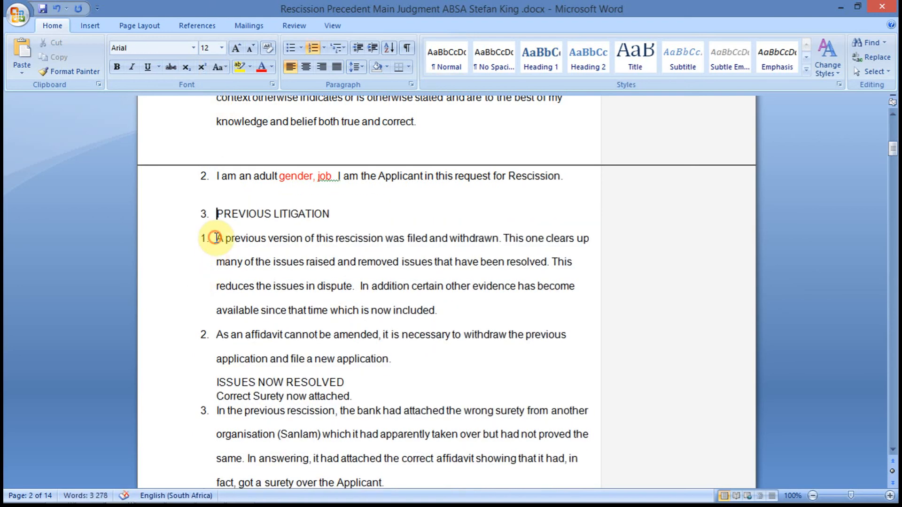
pyautogui.press('BackSpace')
pyautogui.press('BackSpace')
pyautogui.press('Return')
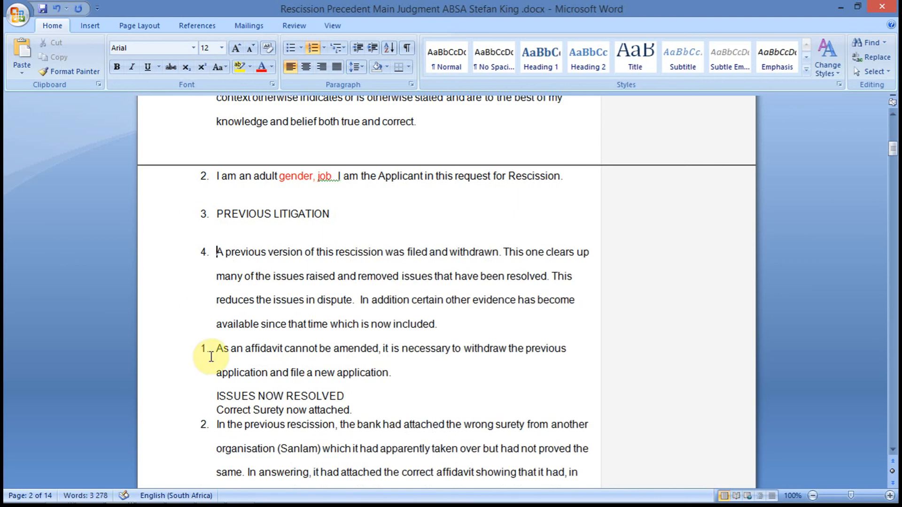
# Try to continue numbering for the paragraph about withdrawing the previous application.
pyautogui.click(204, 350)
pyautogui.rightClick(203, 351)
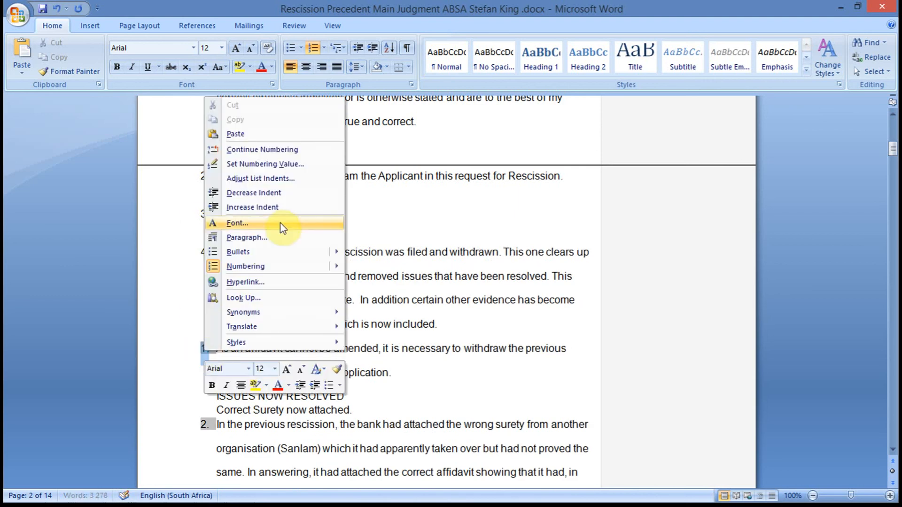
pyautogui.moveTo(281, 273)
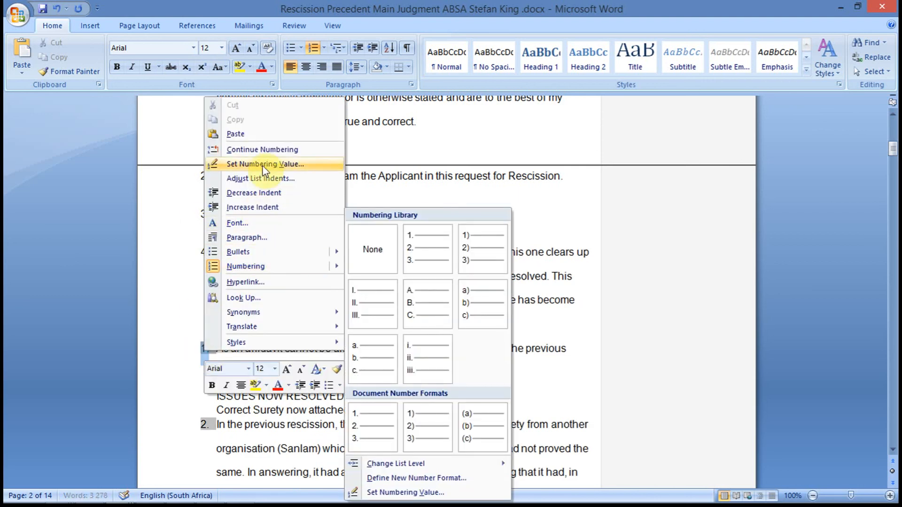
pyautogui.click(272, 150)
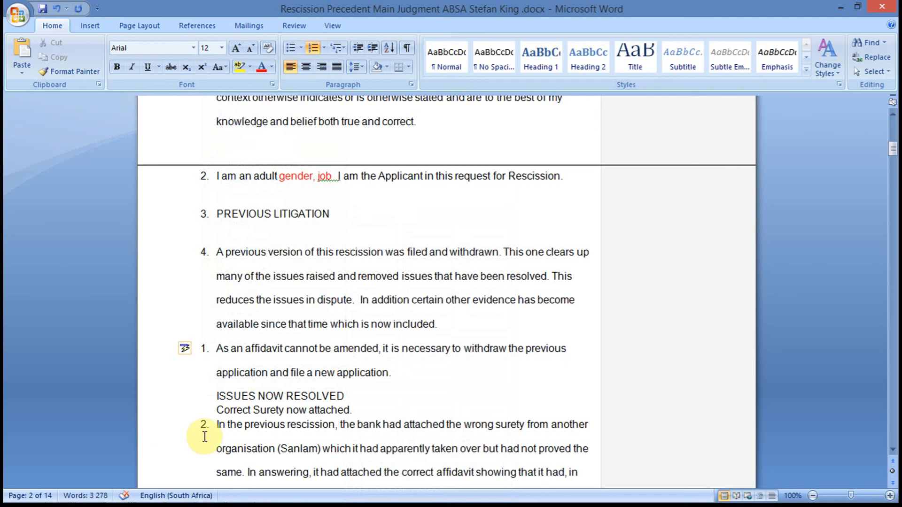
# Renumber the paragraph about withdrawing the previous application as paragraph 5 in the main sequence.
pyautogui.click(207, 348)
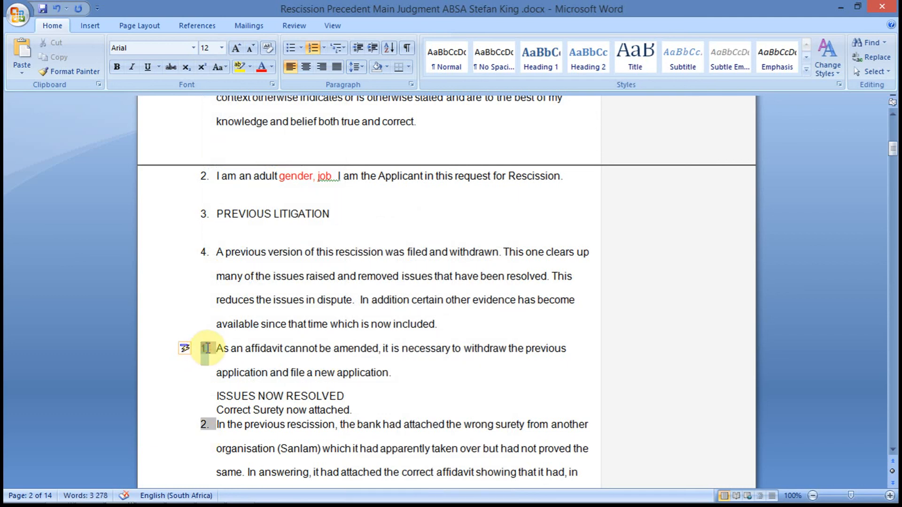
pyautogui.click(210, 348)
pyautogui.press('BackSpace')
pyautogui.press('BackSpace')
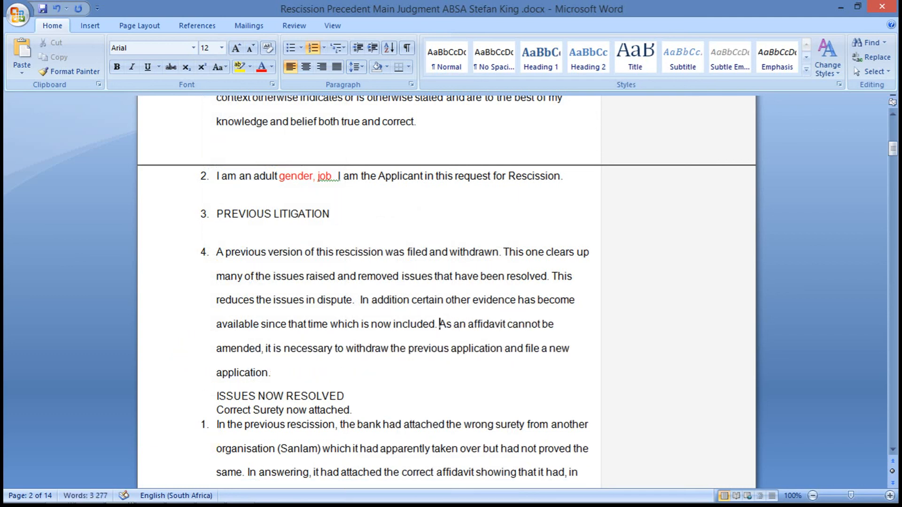
pyautogui.press('Return')
# Number the ISSUES NOW RESOLVED heading as paragraph 6, restoring its leading letter I.
pyautogui.click(218, 410)
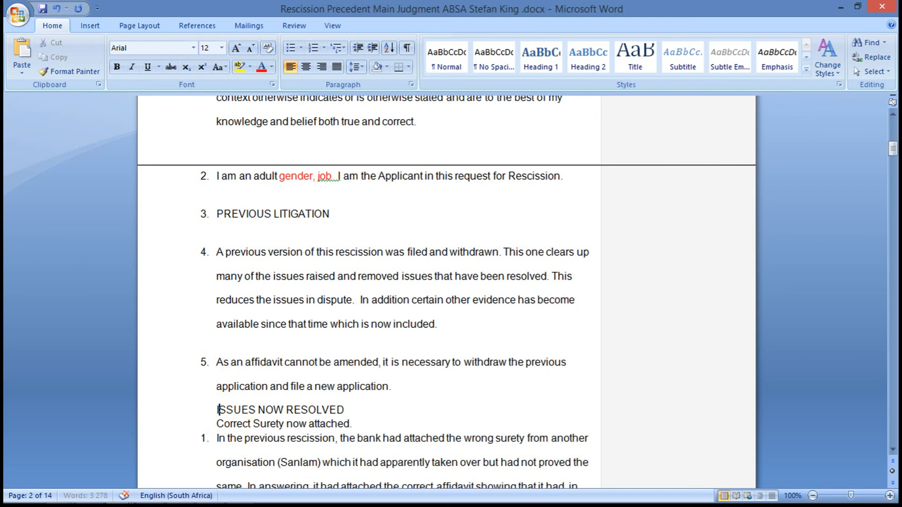
pyautogui.press('BackSpace')
pyautogui.press('BackSpace')
pyautogui.press('Return')
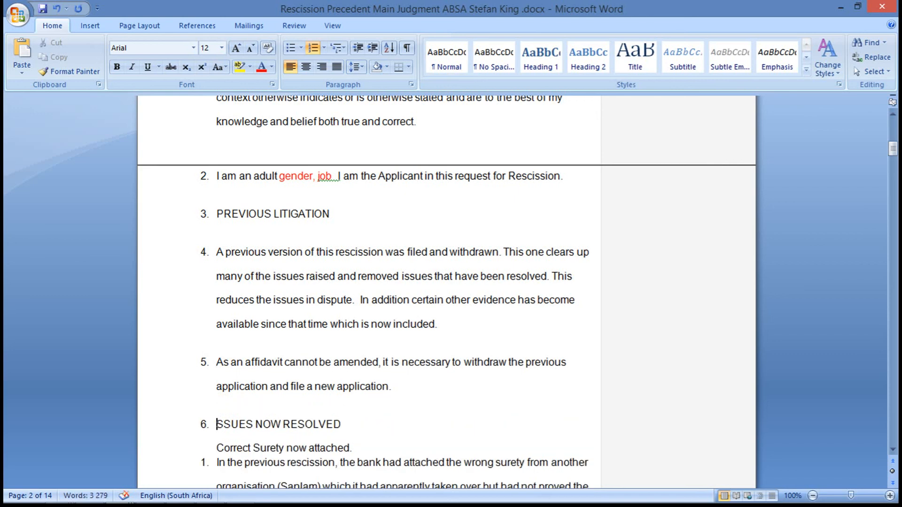
pyautogui.write('I')
pyautogui.press('Down')
pyautogui.press('Down')
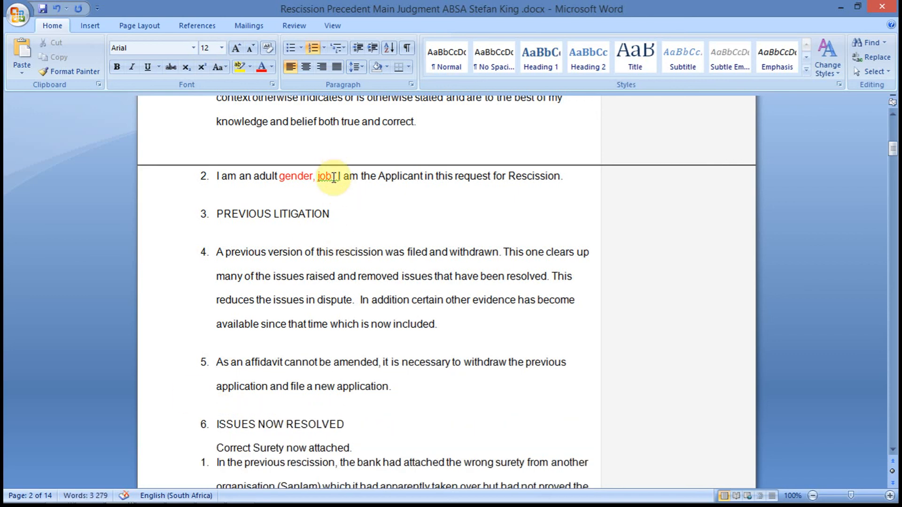
pyautogui.scroll(8, 893, 134)
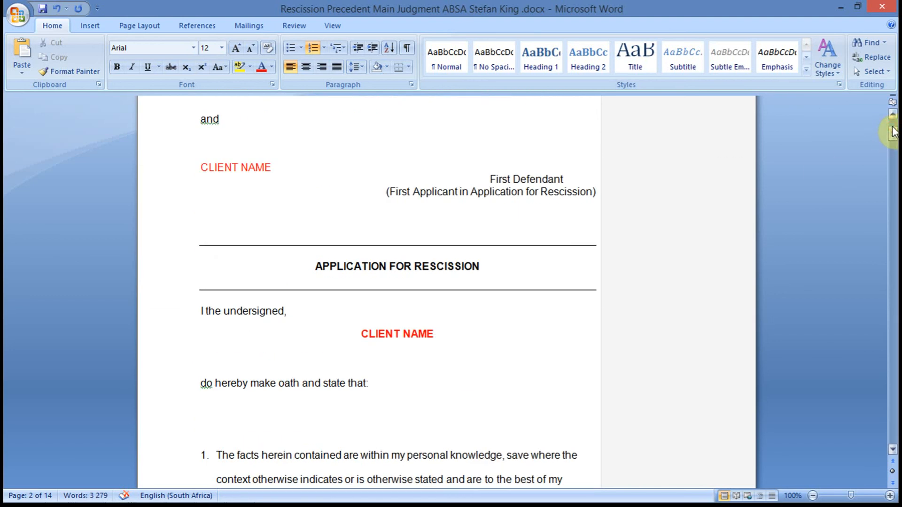
pyautogui.hotkey('alt', 'Tab')
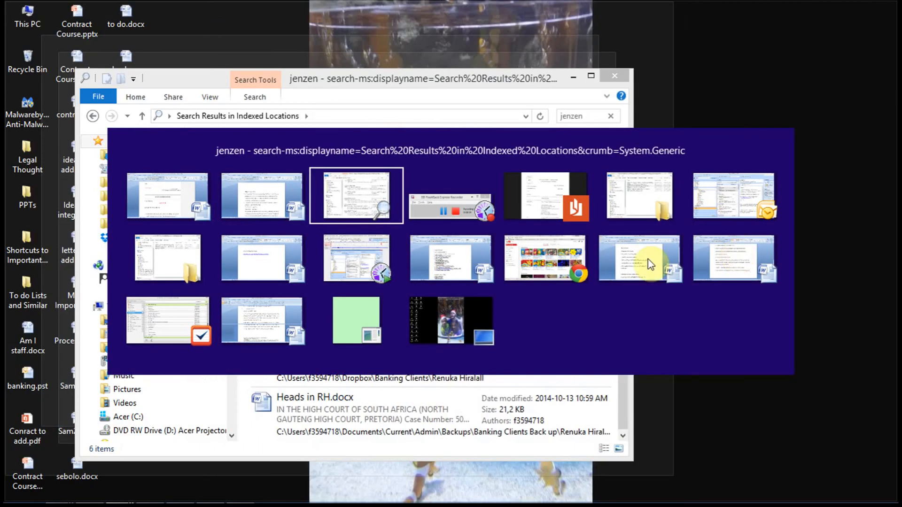
pyautogui.click(478, 213)
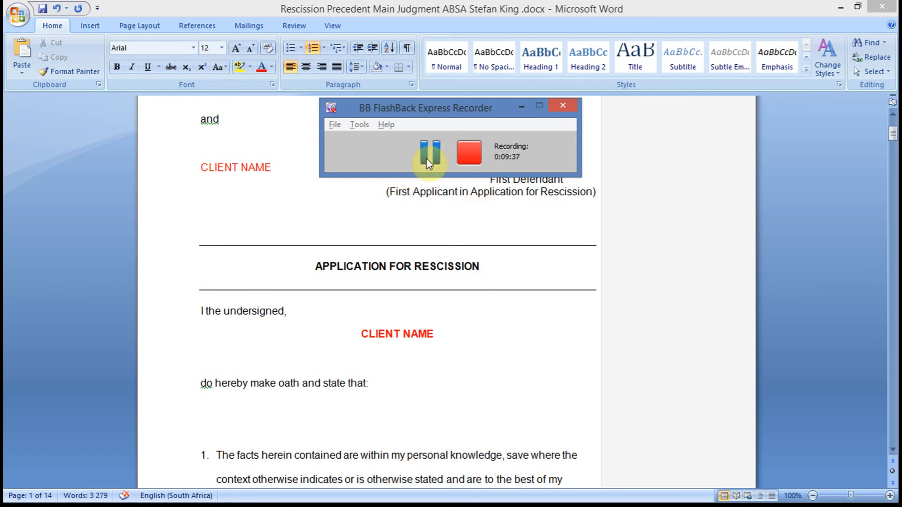